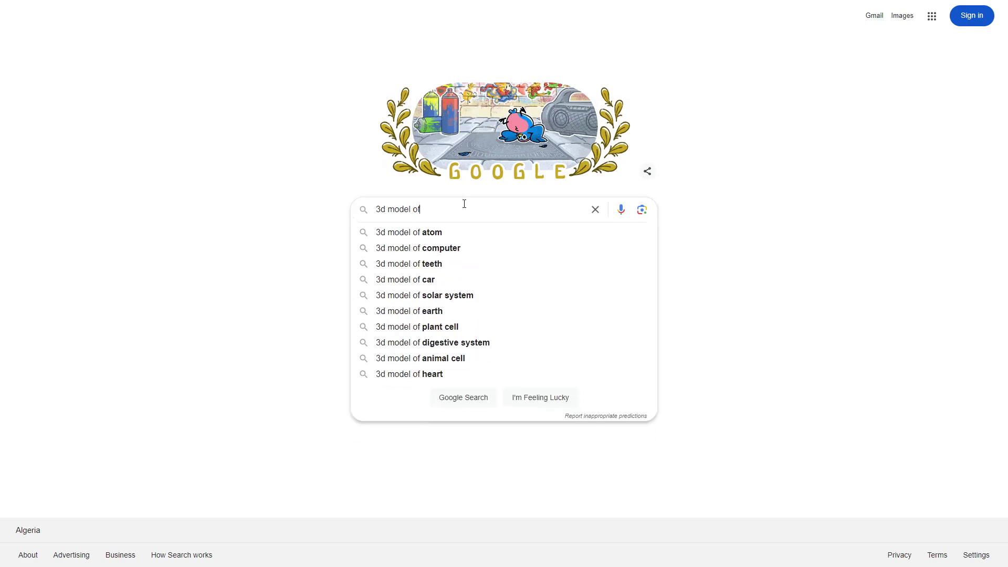
Search Google for "3d model of a round dining table" and expand the image previews in the results
text(dining table)
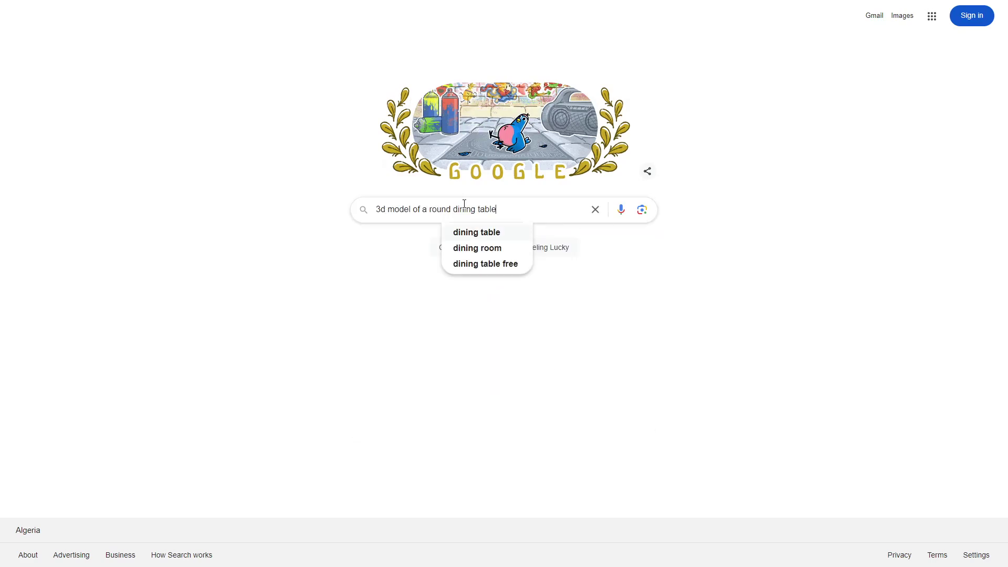
key(Return)
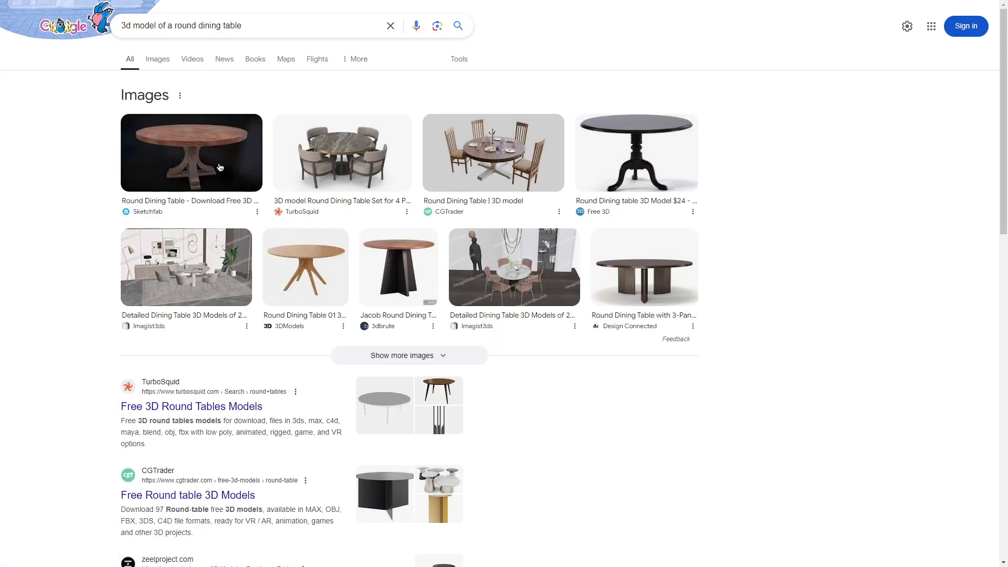
click(435, 355)
scroll(423, 263, down, 5)
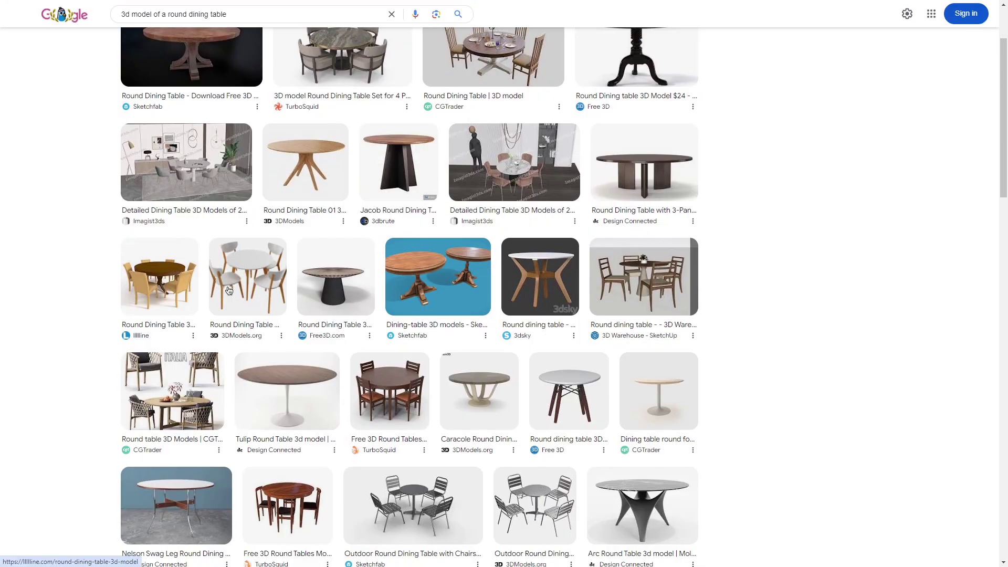
scroll(472, 282, down, 6)
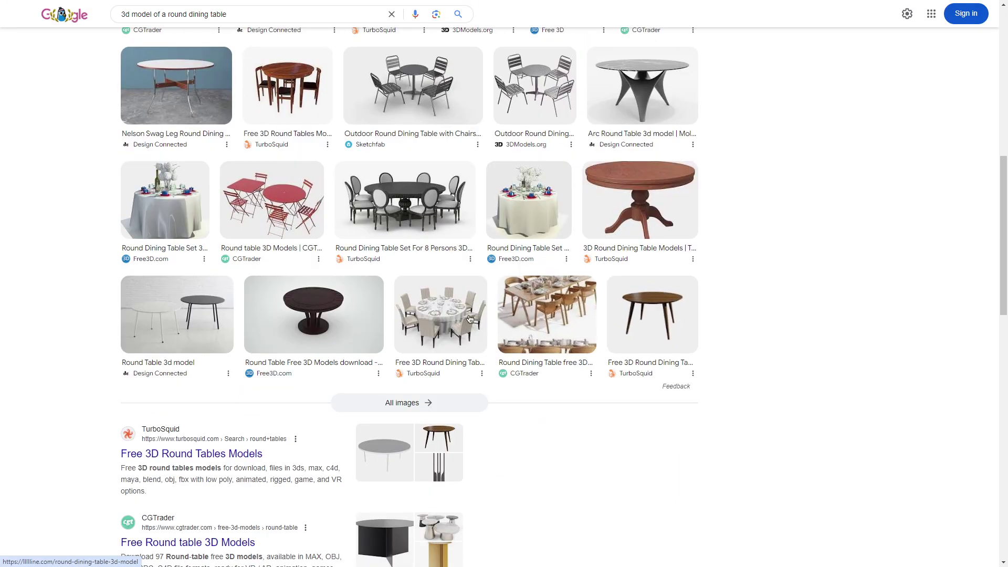
Open the full set of image results for the round dining table search and browse them
scroll(443, 319, down, 9)
scroll(443, 319, up, 5)
click(449, 333)
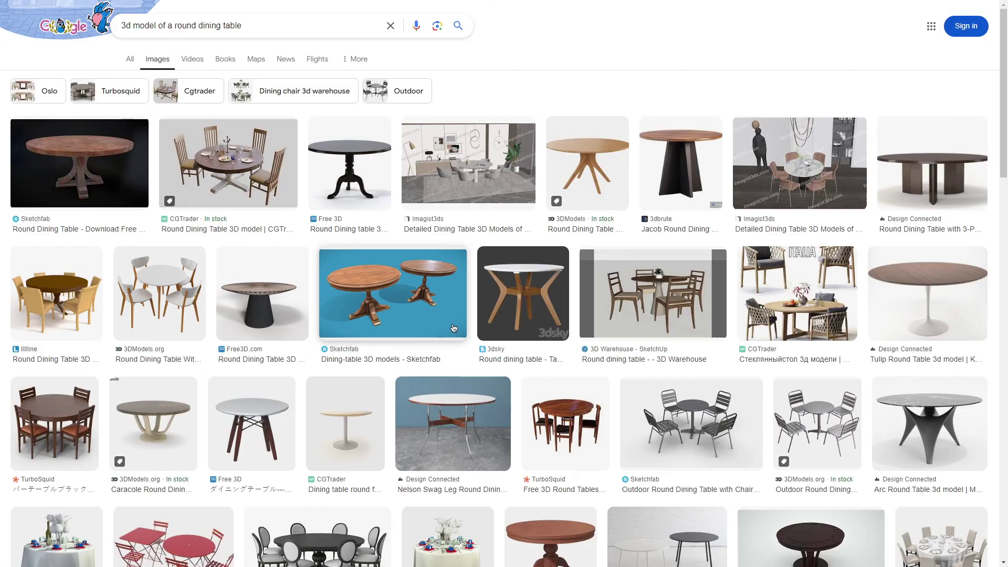
scroll(296, 320, down, 12)
scroll(376, 345, down, 2)
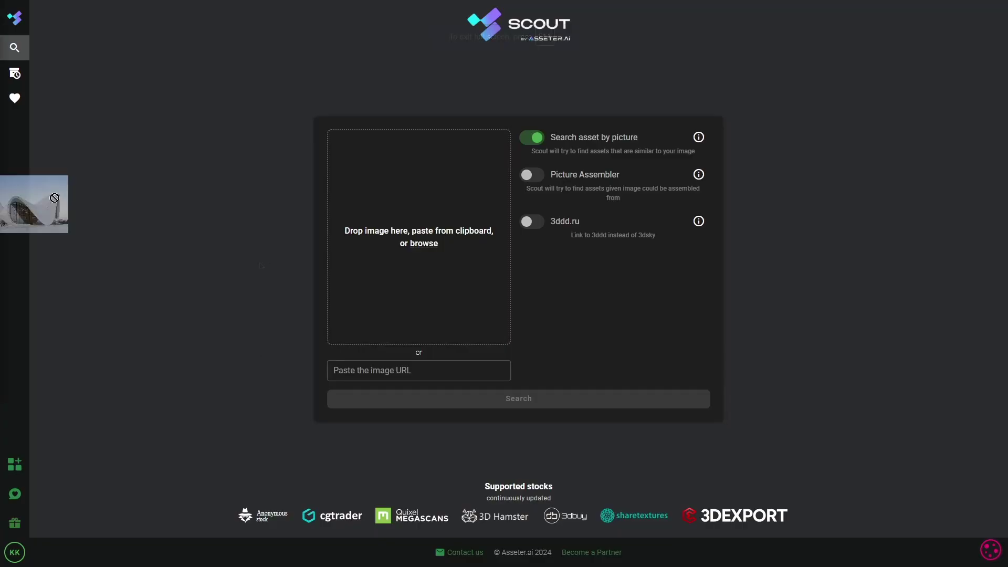
Switch to Scout, paste the picture of the curved white building, search for similar assets and browse them
key(ctrl+v)
click(539, 408)
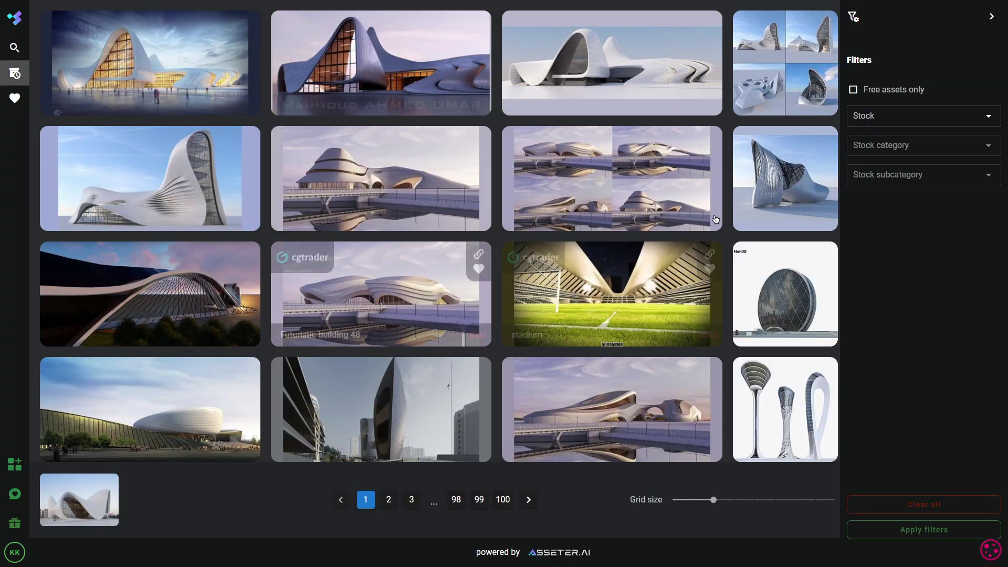
scroll(527, 236, down, 8)
scroll(527, 236, down, 2)
scroll(484, 236, up, 10)
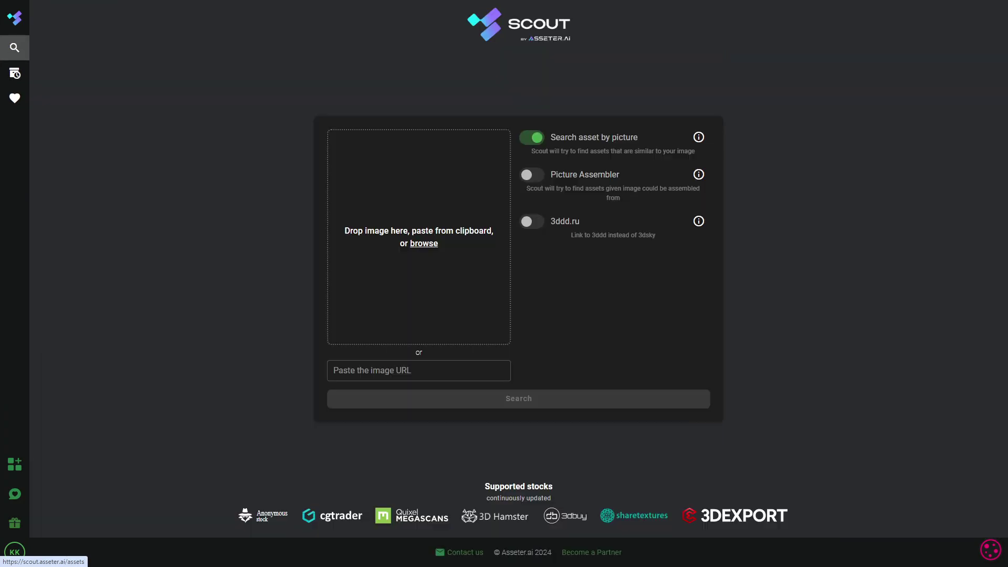
Search Scout for assets similar to the pasted starfighter picture and browse them
key(ctrl+v)
click(562, 400)
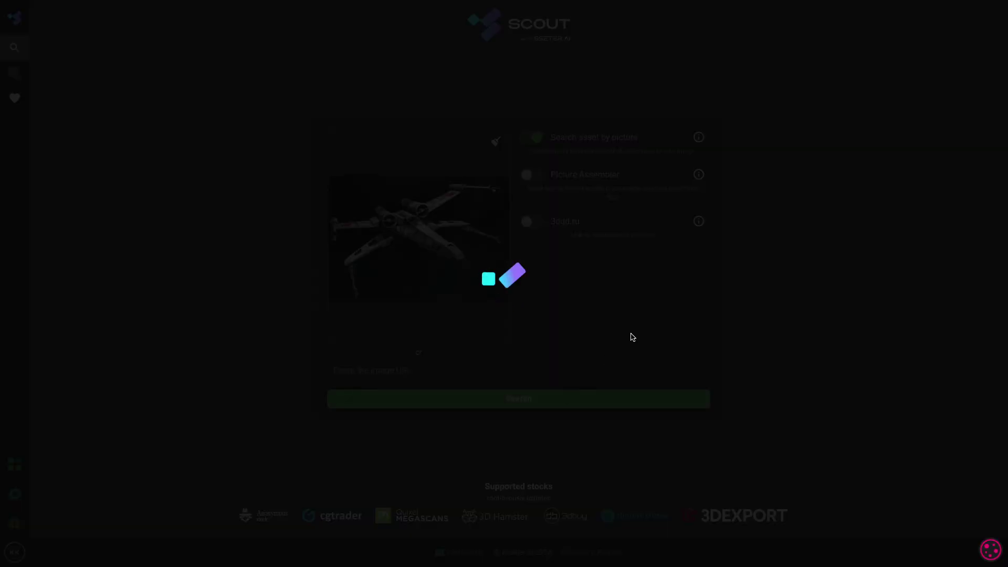
scroll(272, 281, down, 5)
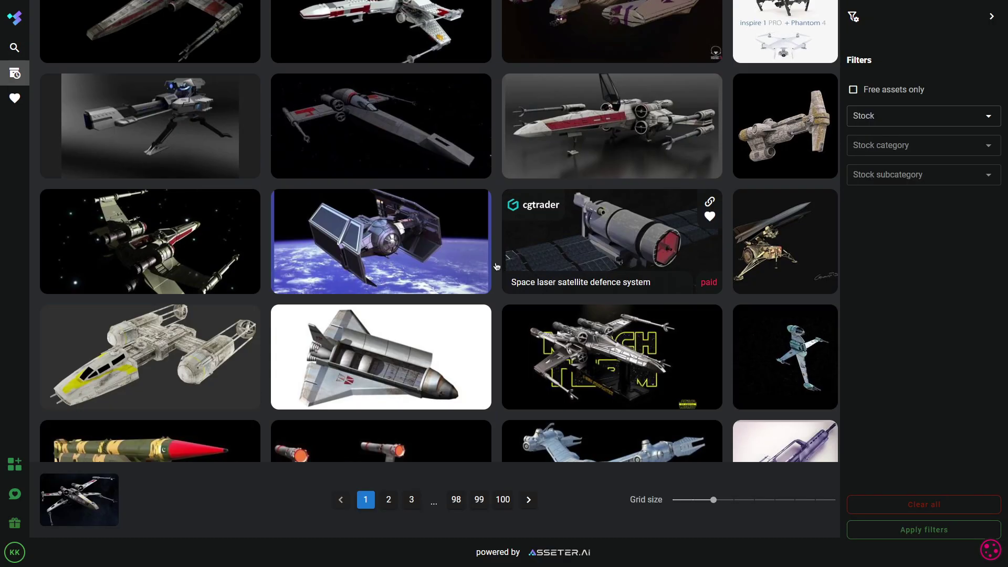
Start a new picture search with the explosion smoke image and browse the matching assets
click(14, 47)
click(553, 408)
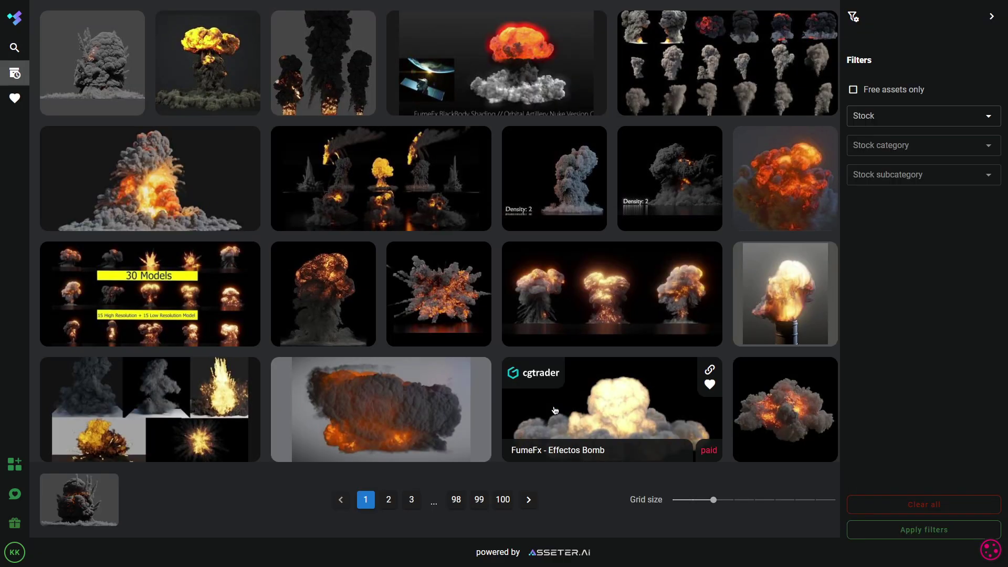
scroll(360, 298, down, 7)
scroll(360, 297, down, 4)
scroll(268, 129, up, 10)
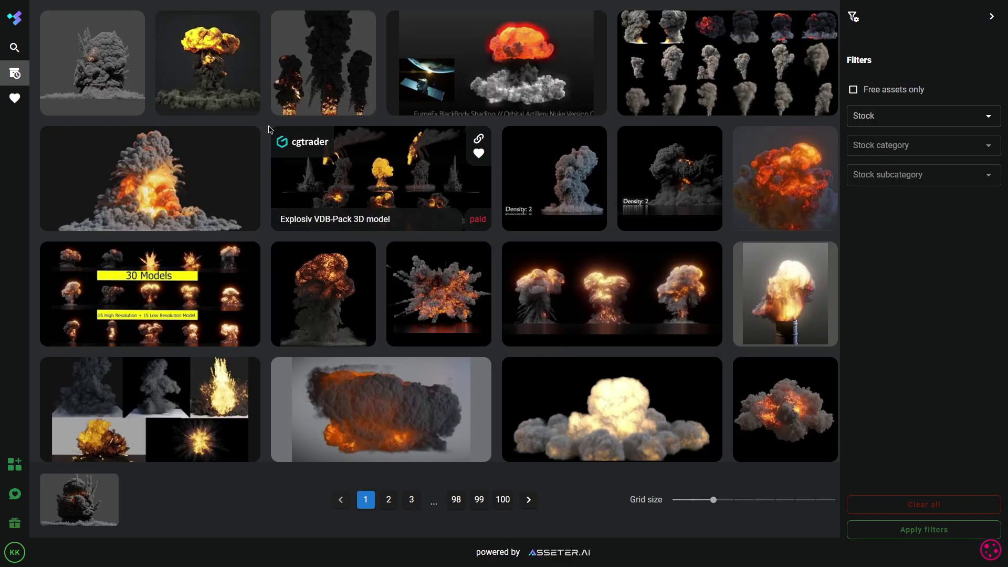
Start a new picture search with the image of four colourful fantasy knives and browse the matches
click(15, 47)
key(ctrl+v)
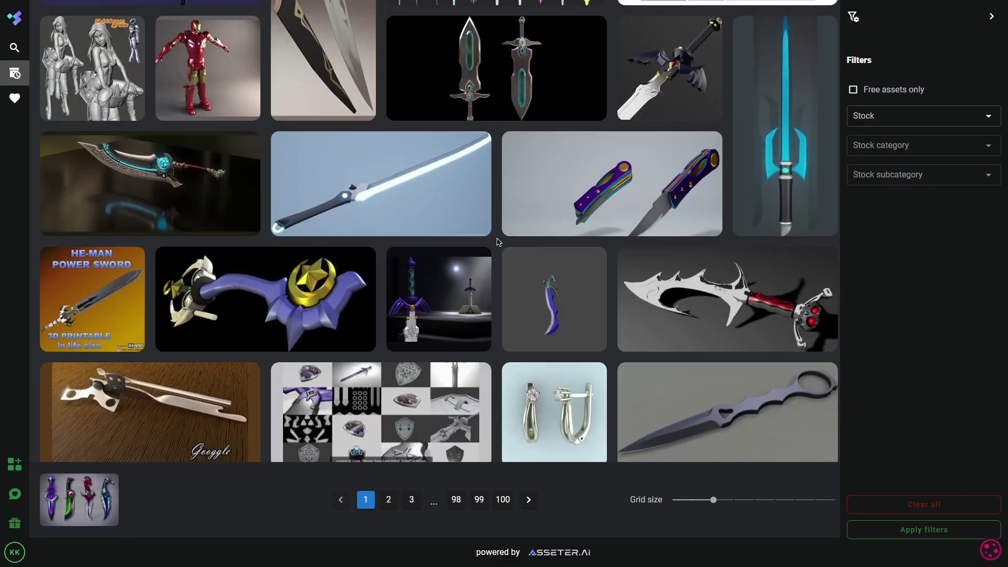
scroll(498, 242, down, 10)
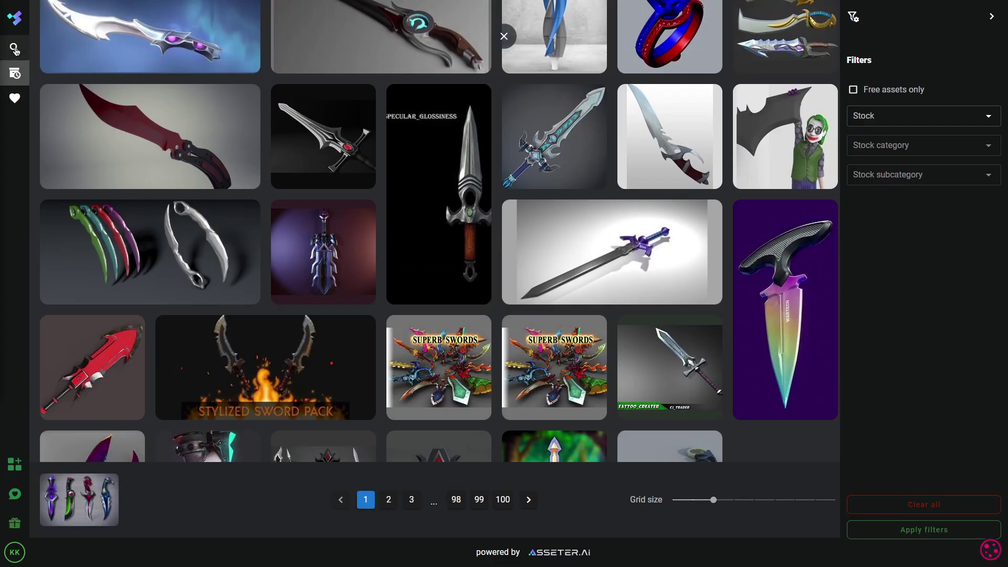
Start a new picture search with the ornate light-blue sofa image and browse the similar sofas
click(13, 51)
click(569, 400)
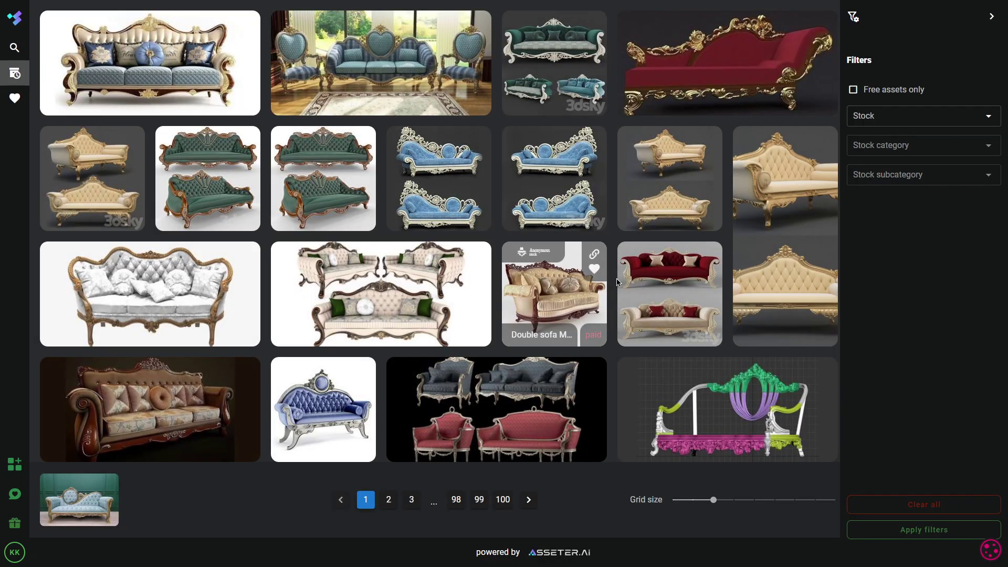
scroll(600, 256, down, 10)
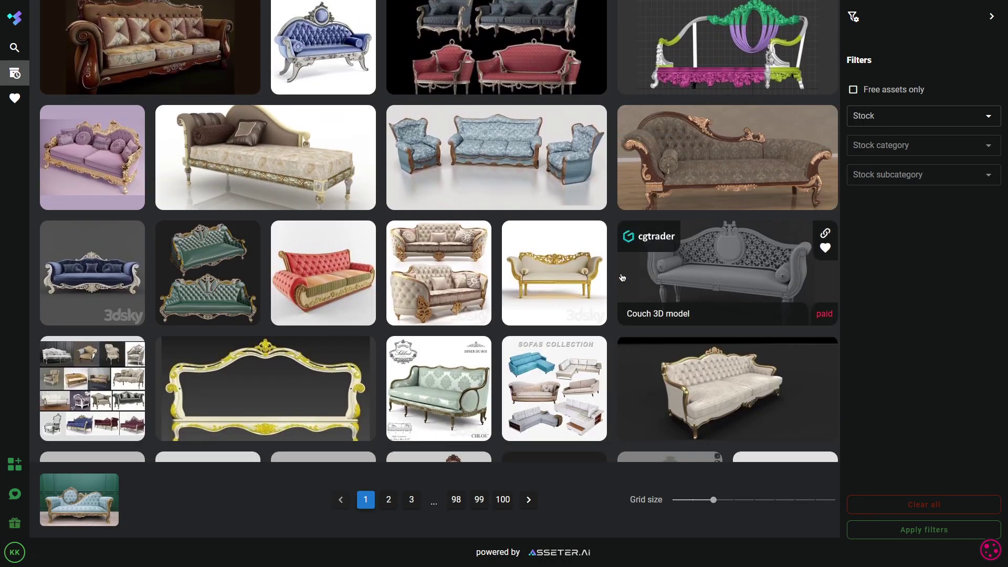
scroll(561, 241, down, 5)
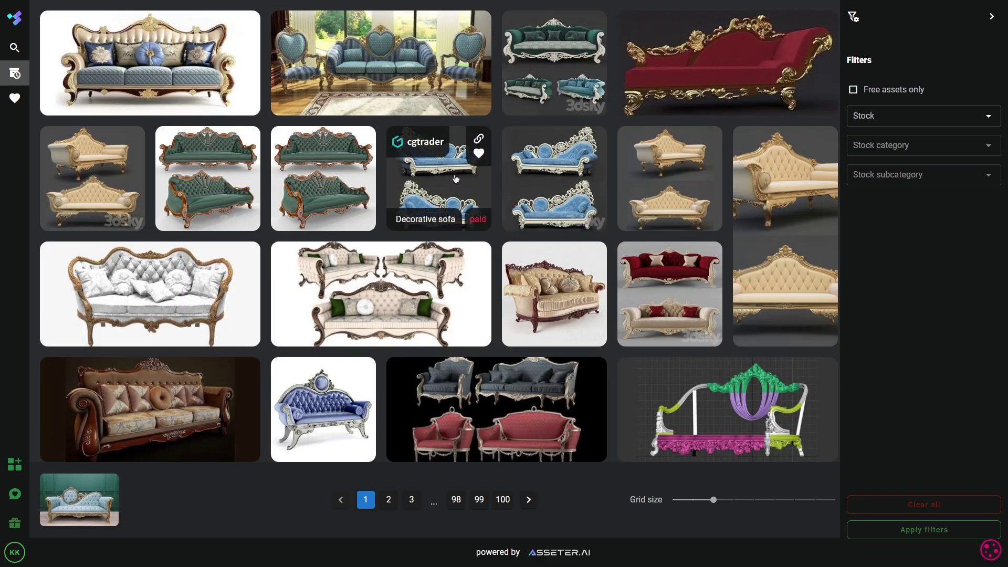
Filter the sofa results to the CGTrader stock and browse them
click(896, 115)
click(887, 184)
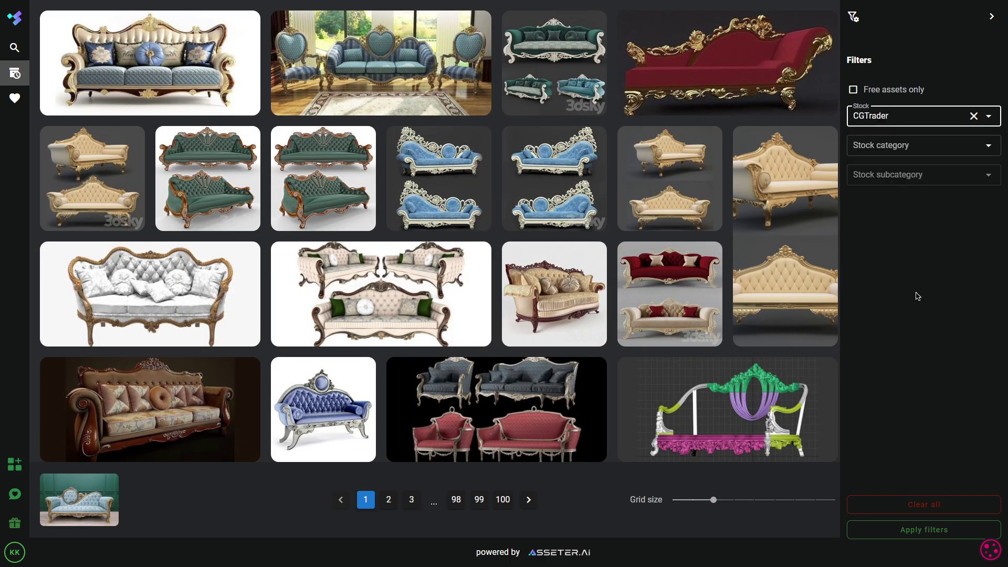
scroll(521, 277, down, 10)
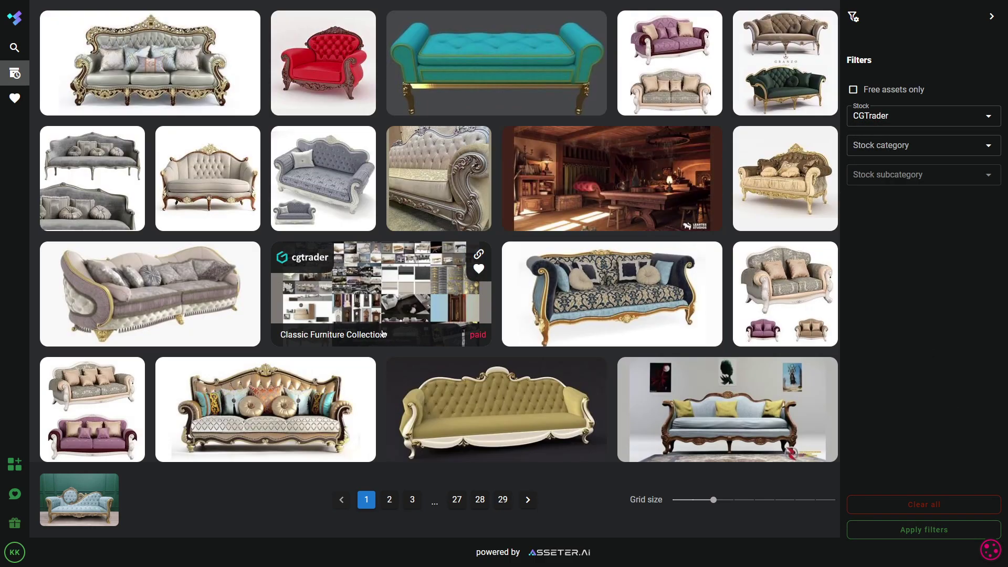
Replace the stock filter with free assets only and save the 3DSky antique sofa to the Interior favourites list
click(923, 504)
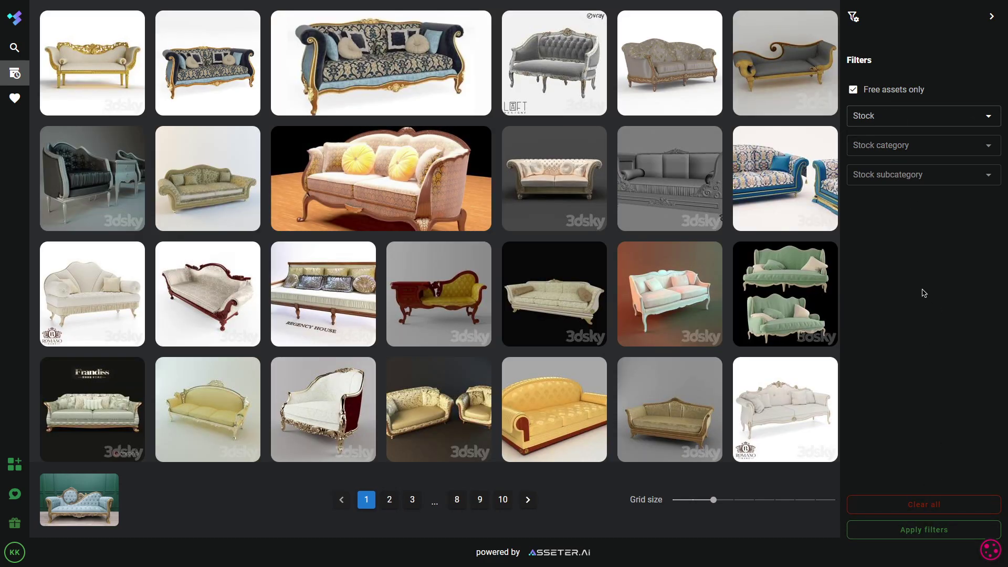
click(825, 38)
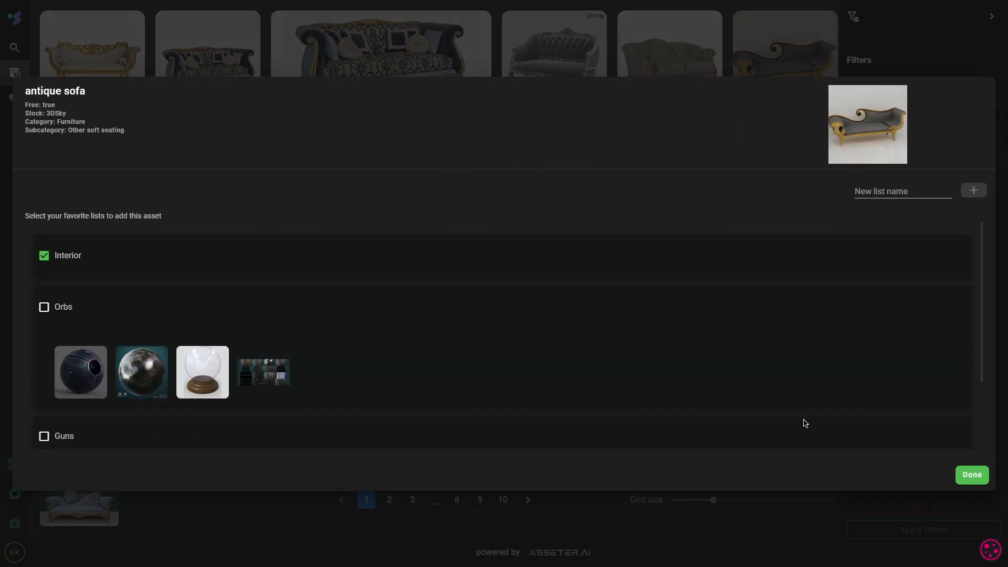
click(971, 475)
scroll(552, 336, down, 5)
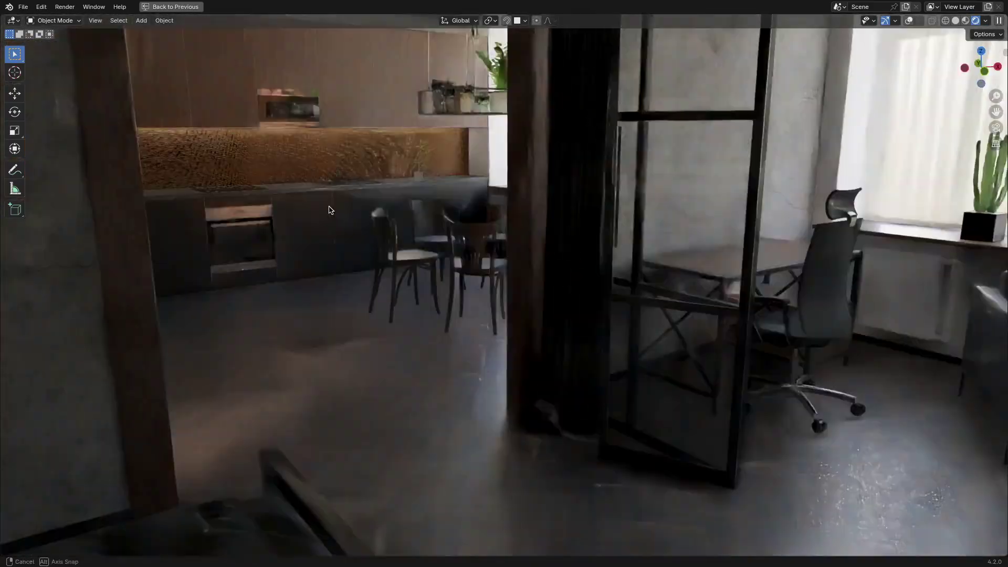
drag(329, 210, 545, 220)
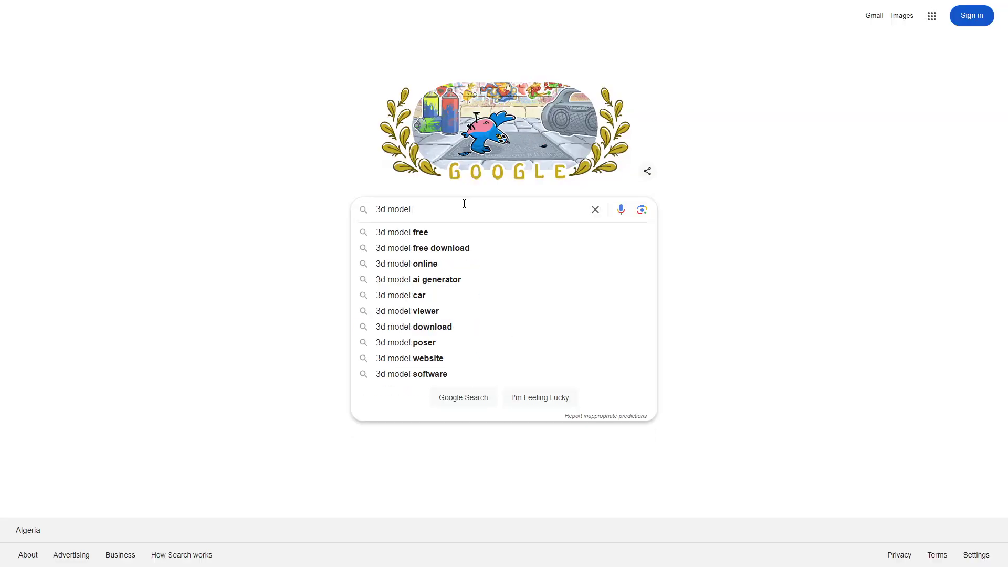
Search Google again for "3d model of a round dining table" and browse the full set of image results
text(ing table)
key(Return)
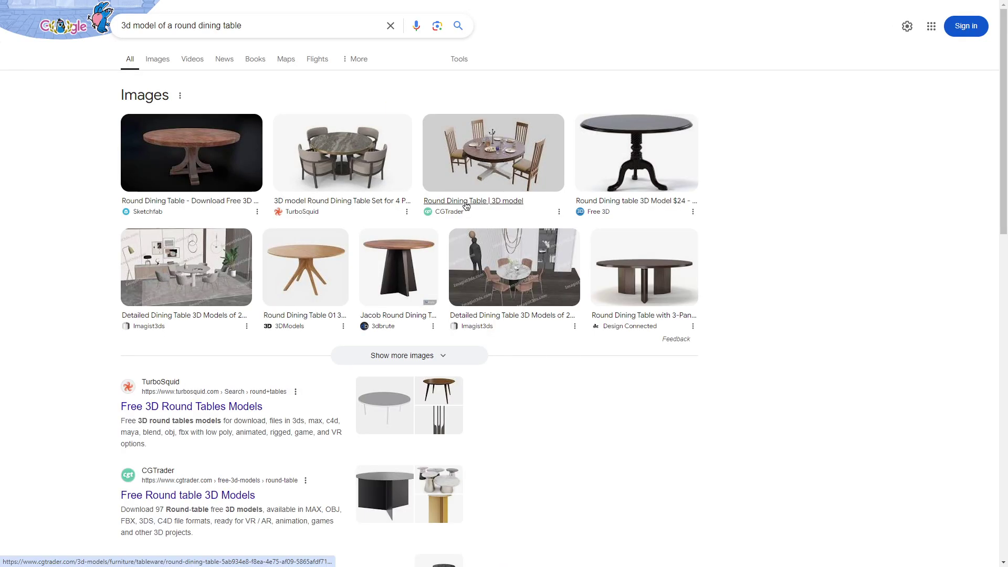
click(403, 356)
scroll(341, 341, down, 10)
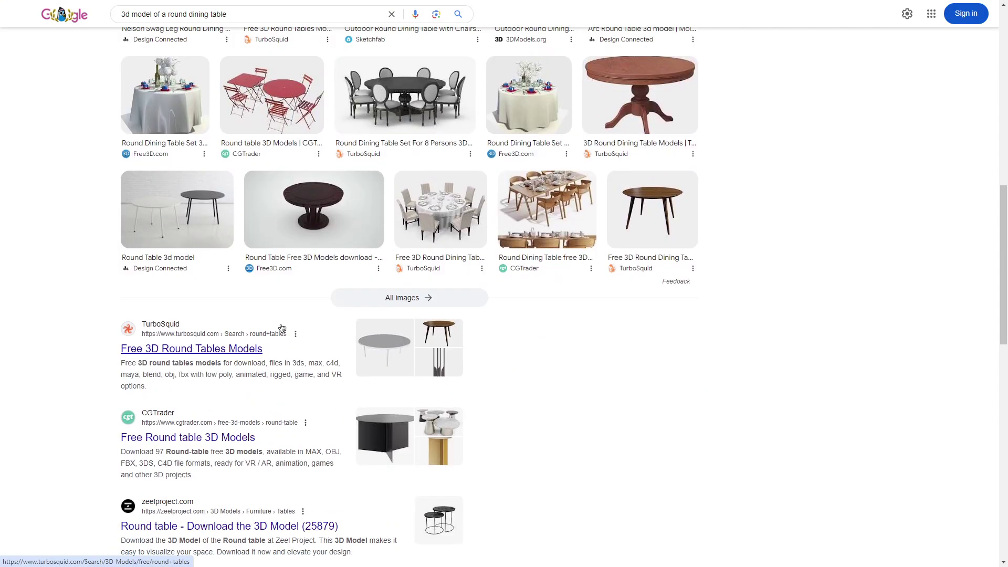
scroll(282, 328, up, 1)
click(441, 351)
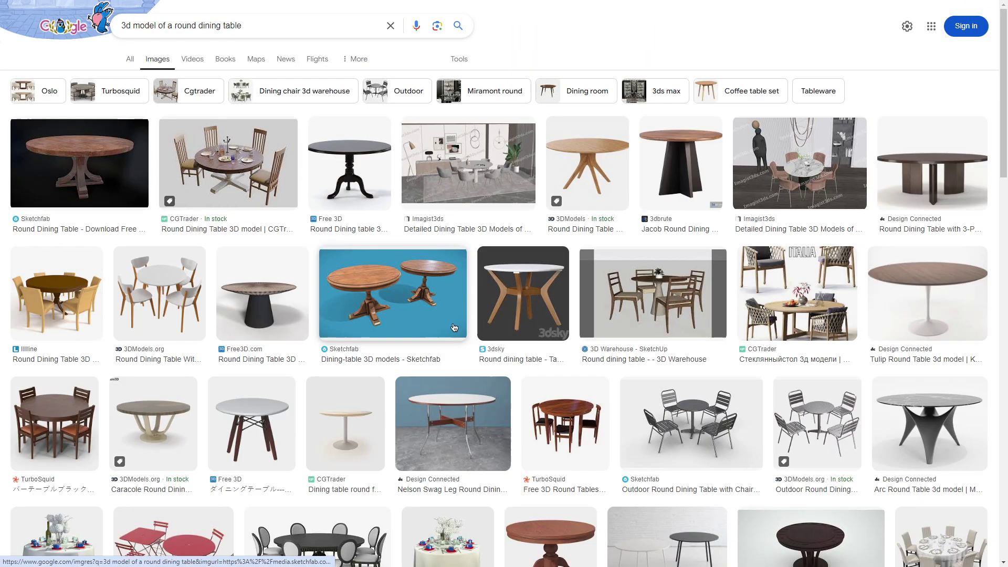
scroll(452, 328, down, 12)
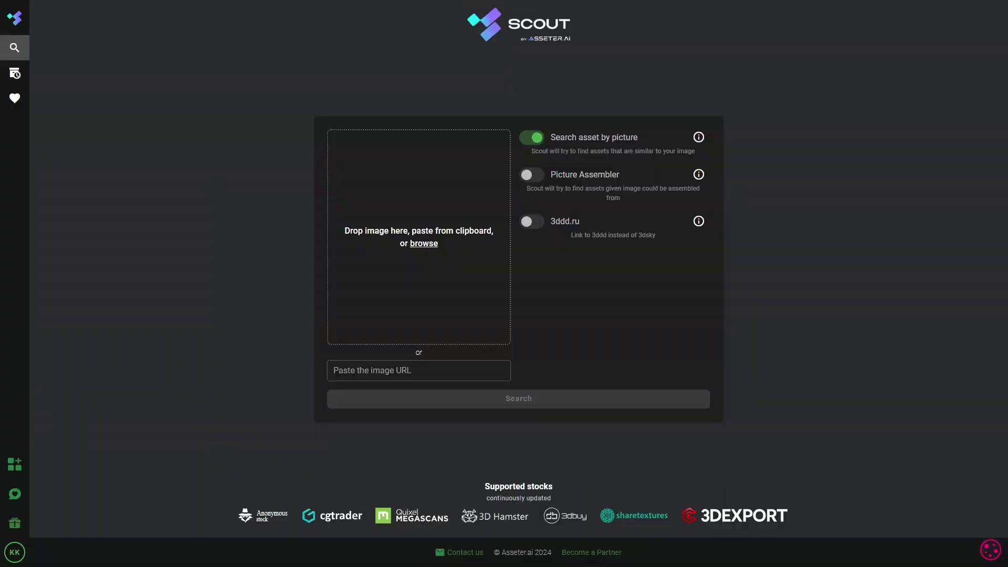
Switch to Scout, paste the picture of the round wooden pedestal table, search for similar assets and browse them
key(ctrl+v)
click(547, 399)
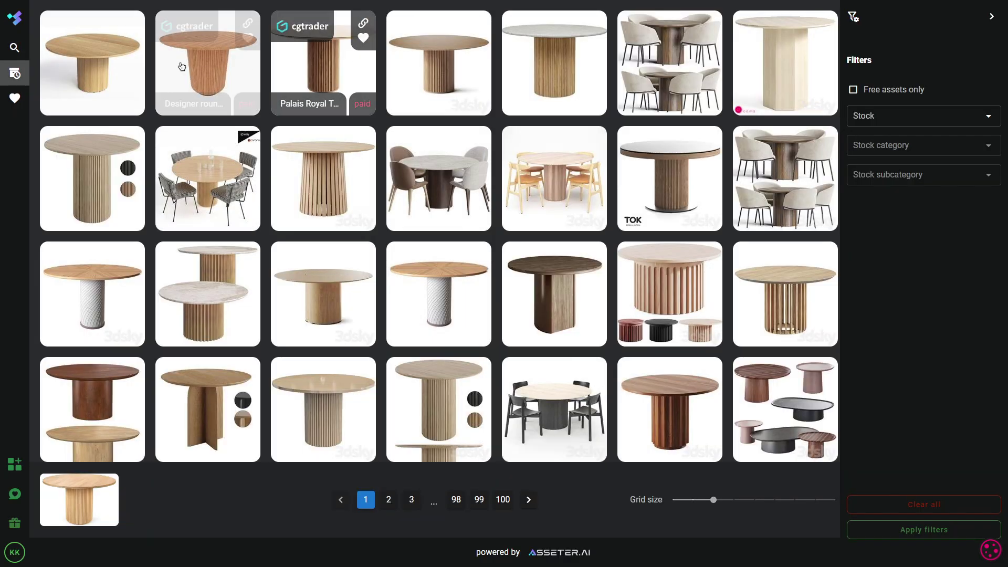
scroll(478, 166, down, 5)
scroll(477, 166, down, 1)
scroll(788, 173, up, 1)
Restrict the round table results to free assets only
click(853, 89)
click(950, 530)
scroll(678, 278, up, 5)
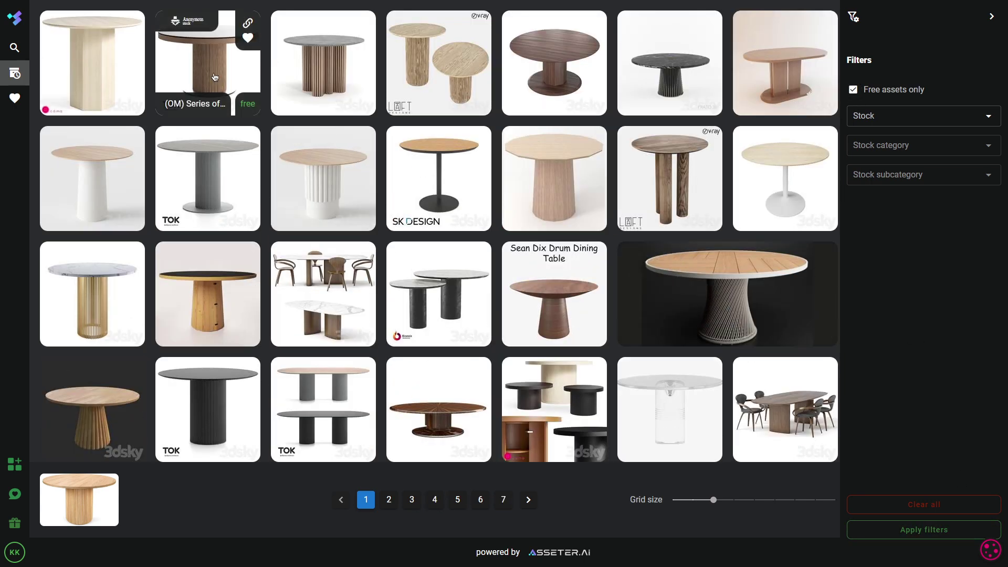
Open the free black TOK round table on 3dsky and look through its page and preview images
click(225, 405)
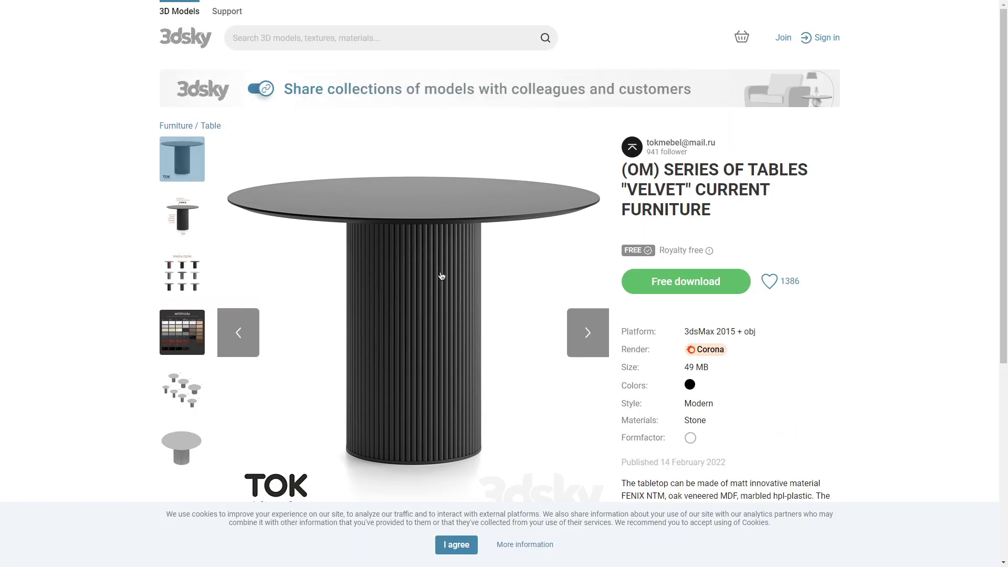
scroll(366, 315, down, 3)
scroll(366, 269, up, 3)
click(182, 233)
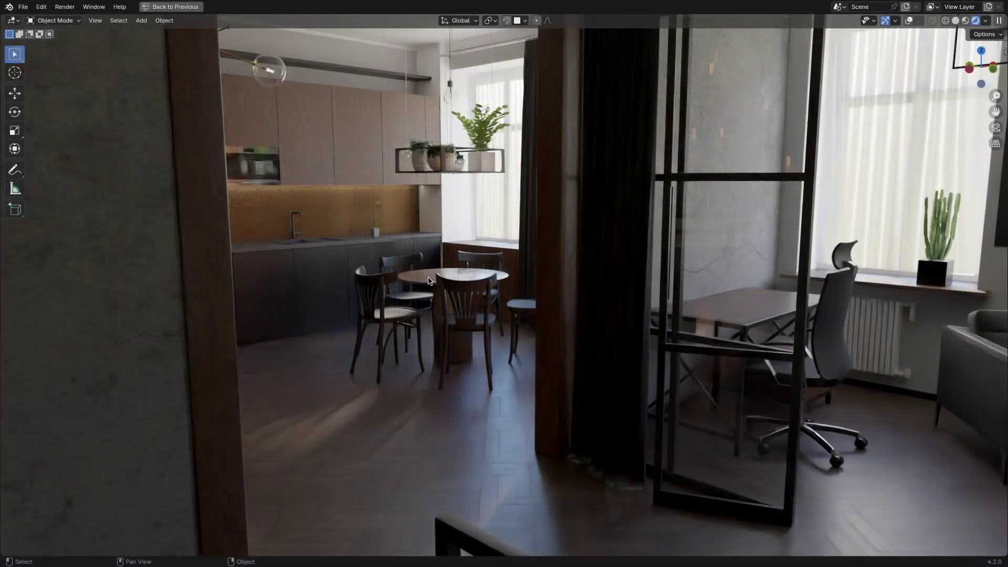
scroll(428, 277, up, 6)
drag(439, 265, 617, 266)
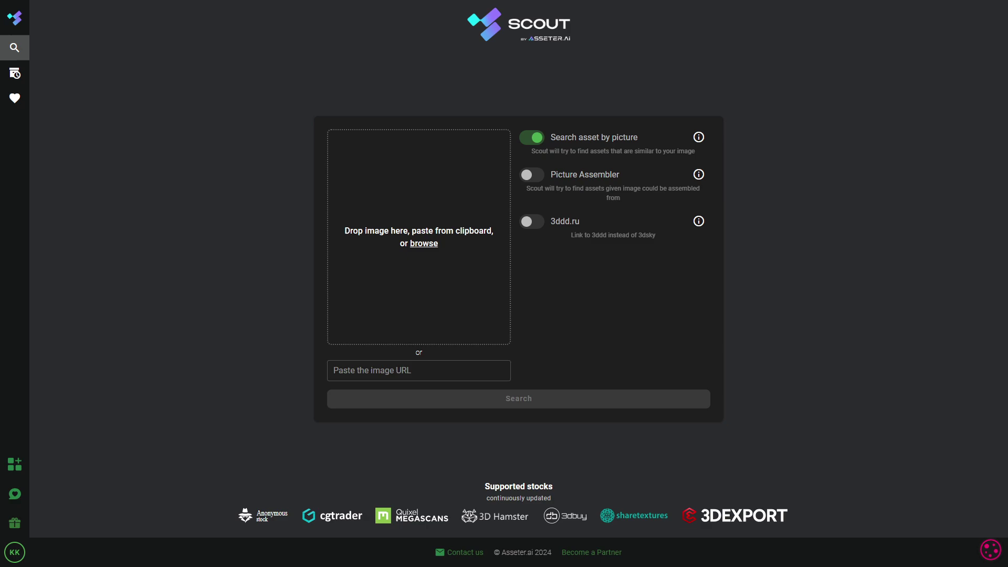
Switch to Scout, search for assets similar to the pasted modern house sketch and browse them
key(ctrl+v)
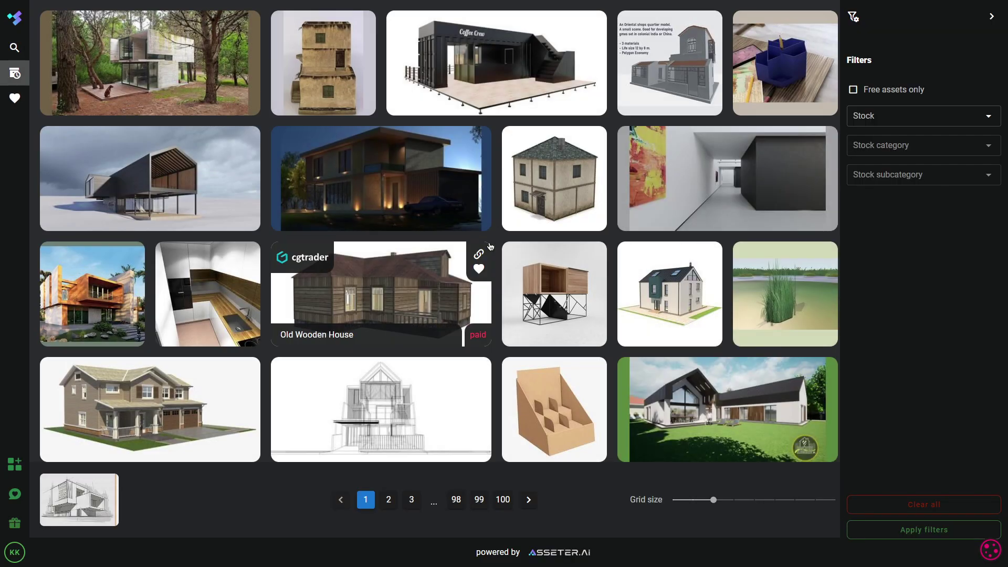
scroll(498, 248, down, 10)
scroll(497, 248, down, 10)
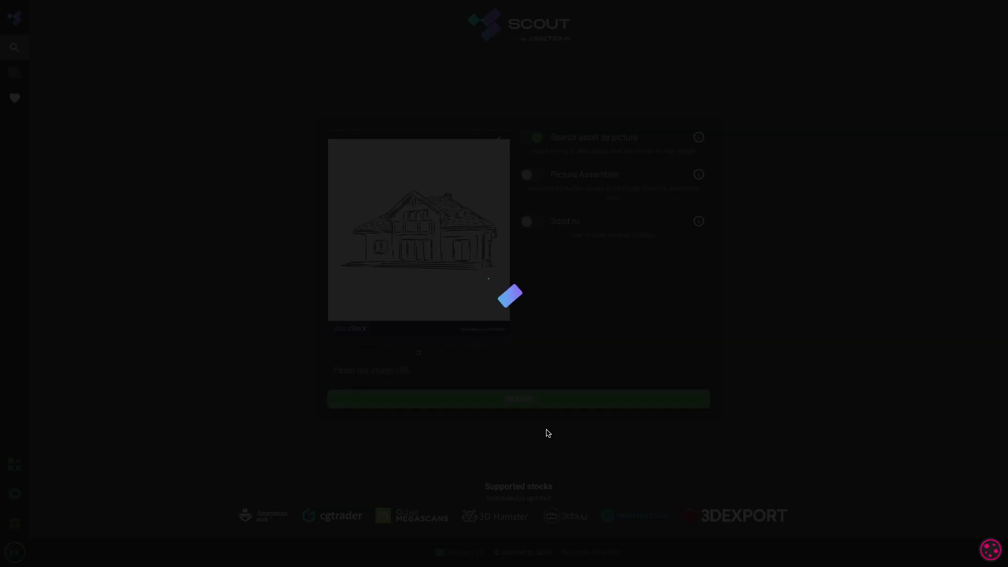
Search for assets similar to the line drawing of the gabled house and browse the matching houses
scroll(494, 379, down, 10)
scroll(493, 379, down, 10)
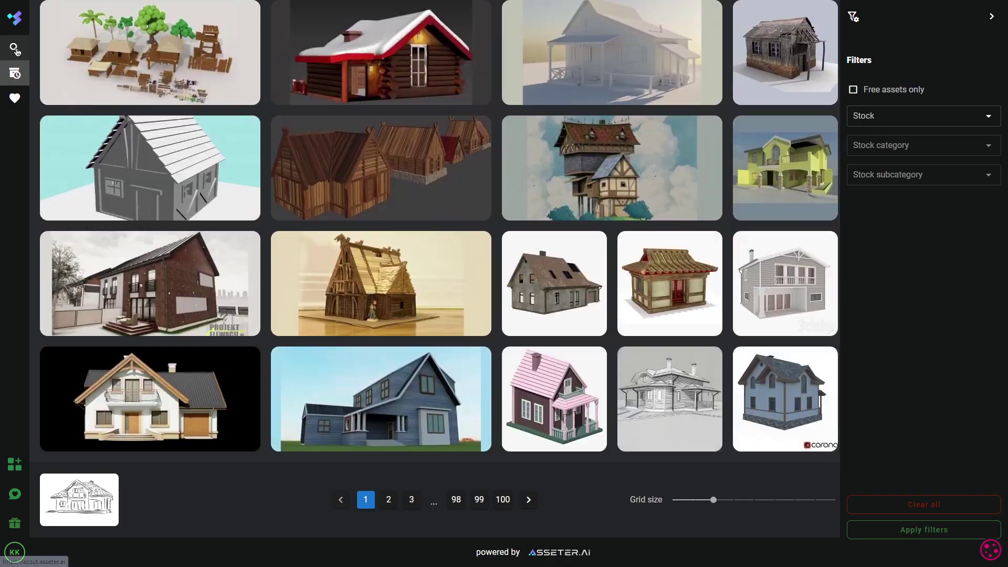
Start a new search for assets similar to the multi-storey apartment building sketch and browse the matches
click(14, 47)
drag(438, 242, 439, 244)
click(556, 397)
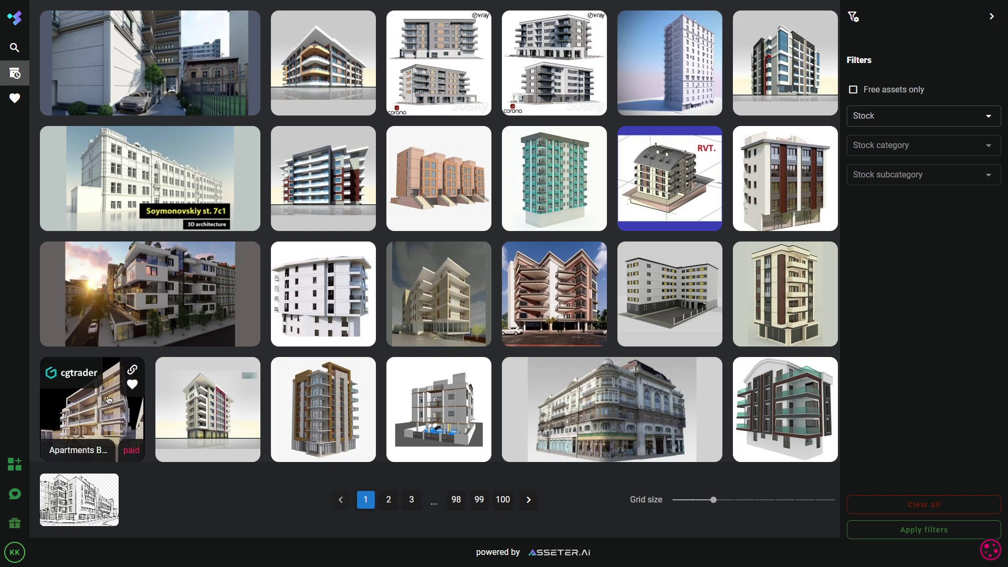
scroll(311, 350, down, 3)
scroll(312, 349, down, 2)
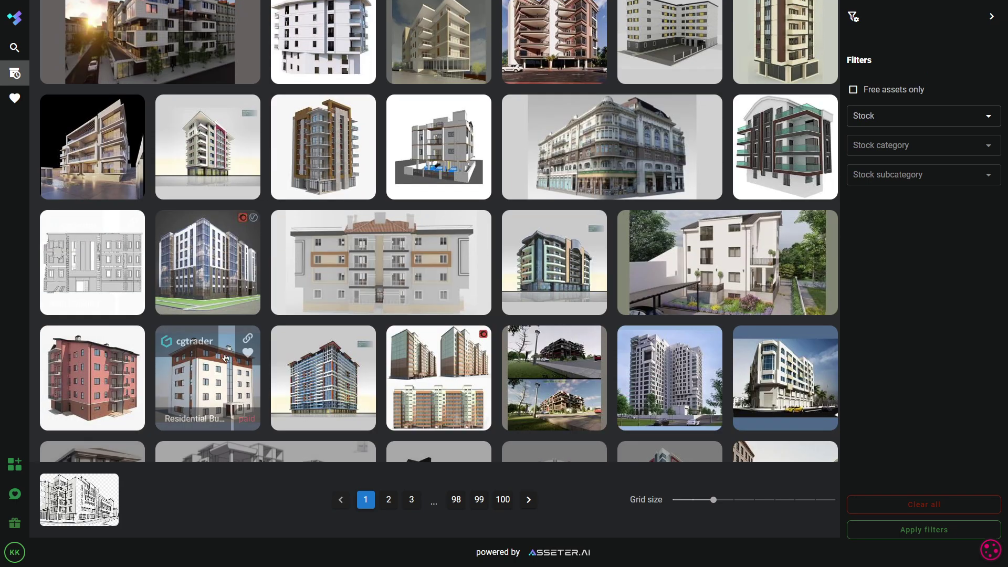
scroll(664, 373, down, 10)
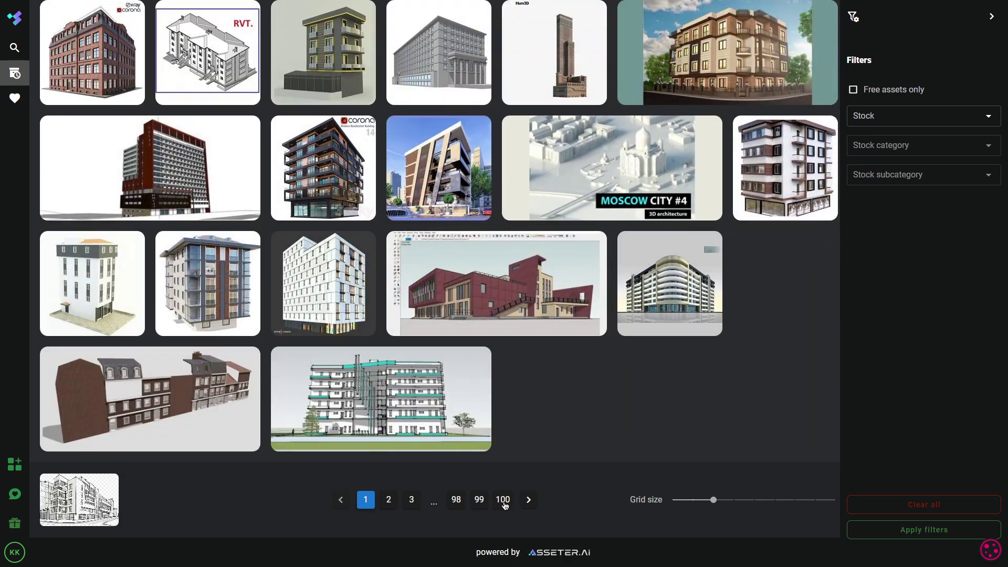
Leaf through the numbered pages of apartment building results and return to page 1
click(503, 499)
click(457, 500)
click(411, 499)
click(366, 499)
click(388, 500)
click(411, 499)
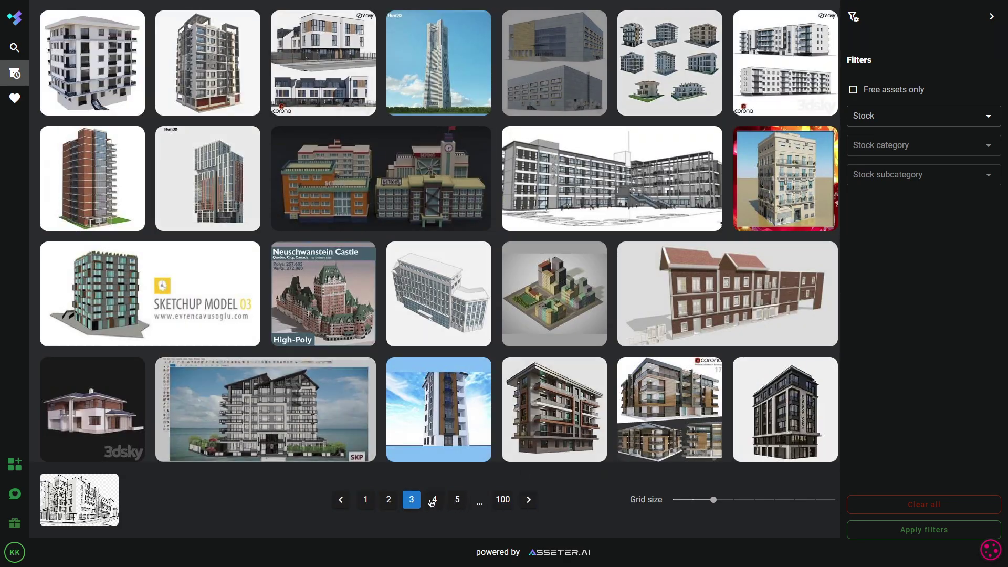
click(433, 499)
click(456, 499)
click(456, 499)
click(457, 499)
click(462, 502)
click(462, 503)
click(462, 503)
click(462, 502)
click(462, 502)
click(462, 503)
click(462, 503)
click(366, 499)
Restrict the apartment building results to free assets only and browse them
click(853, 89)
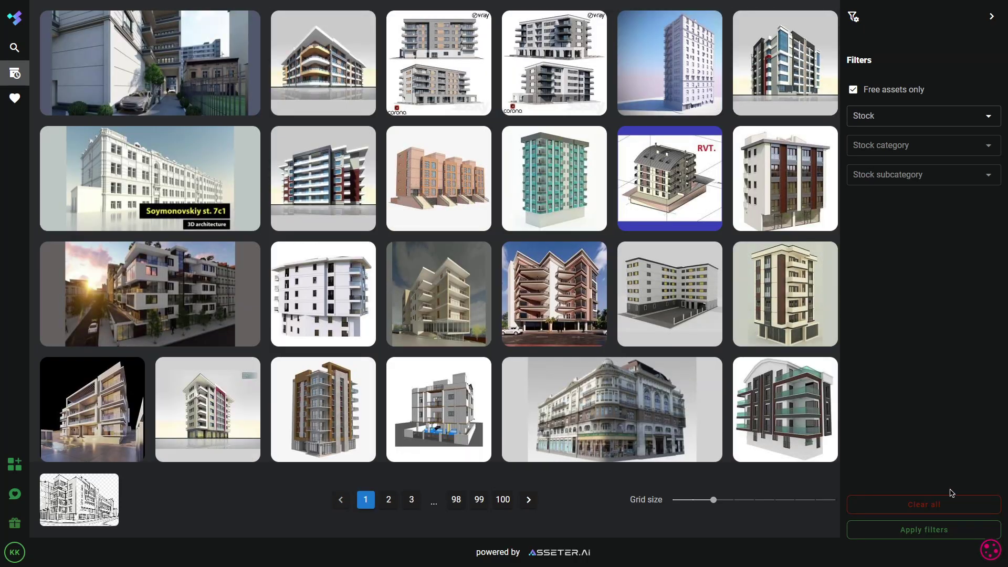
click(945, 528)
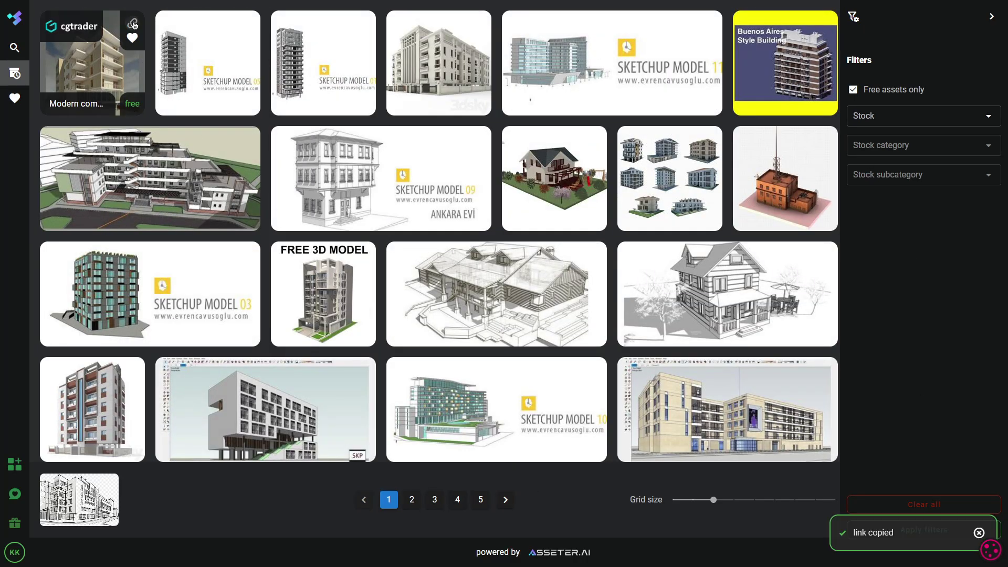
scroll(434, 141, down, 15)
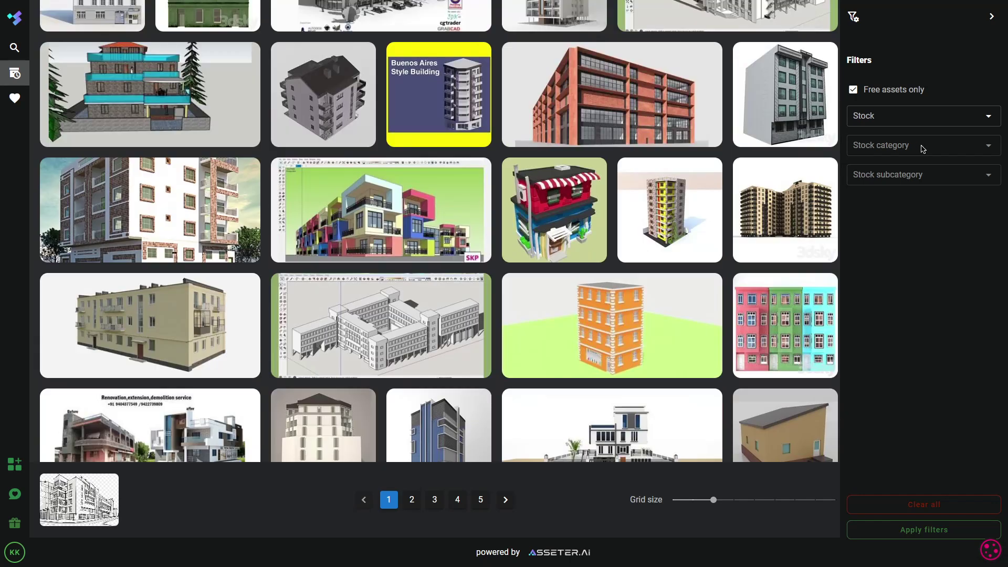
Filter the free building results to stock 3DSky, category Architecture and subcategory Building
click(926, 116)
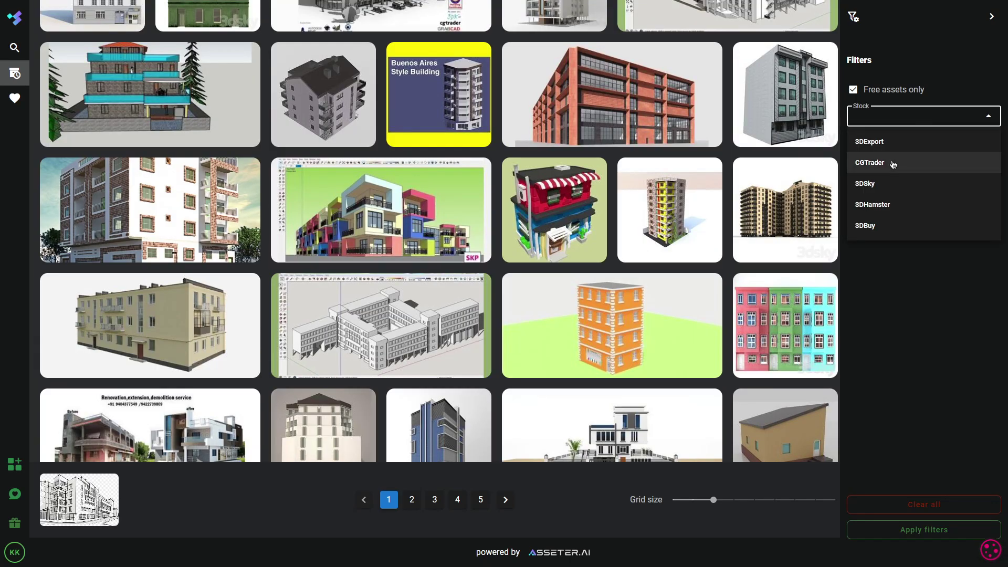
click(876, 183)
click(925, 145)
scroll(907, 196, down, 2)
click(892, 236)
click(914, 172)
click(882, 200)
click(924, 529)
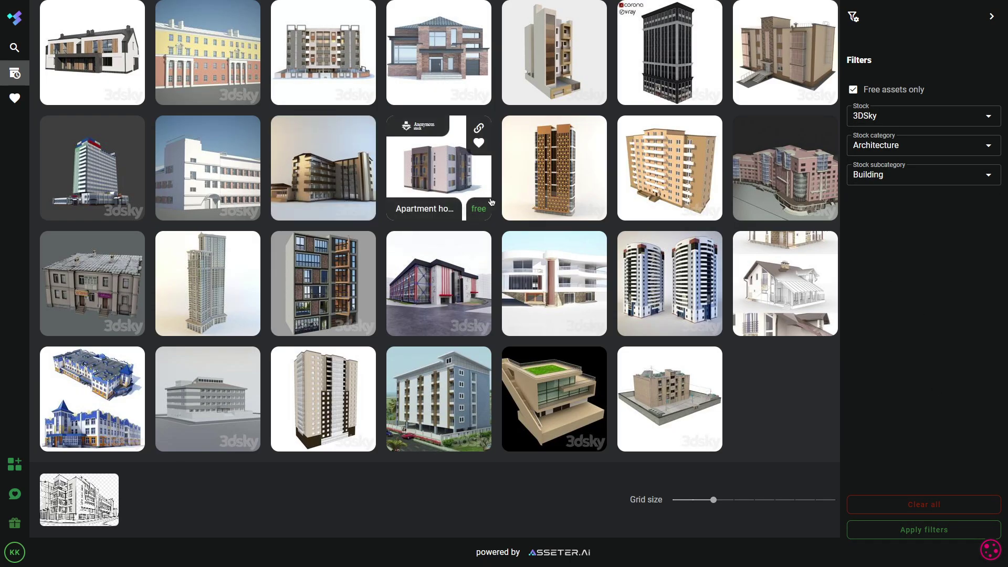
Change the filters to stock CGTrader with category Architectural, apply them and browse the free buildings
click(919, 116)
click(907, 162)
scroll(902, 253, down, 3)
click(892, 171)
click(911, 173)
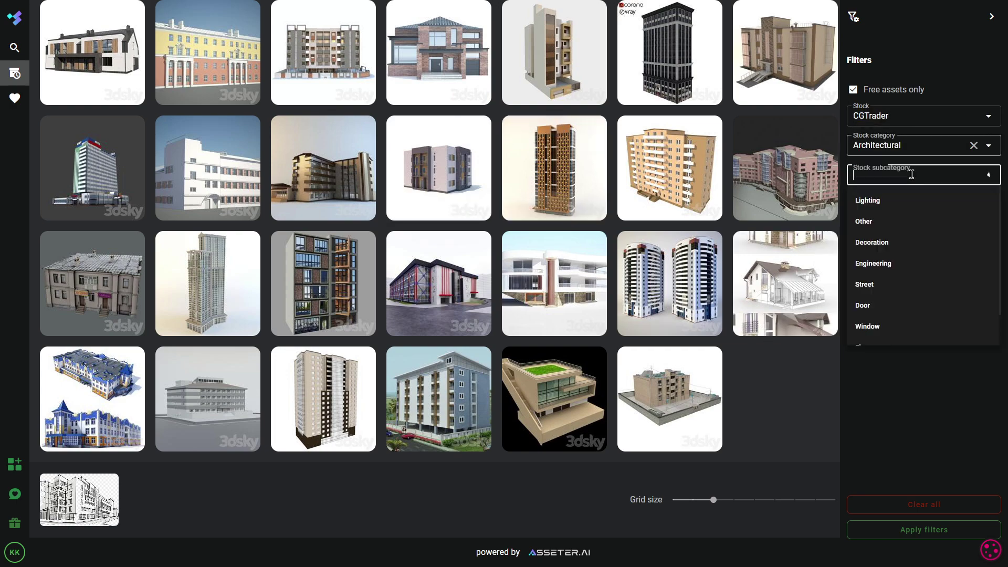
scroll(891, 285, down, 2)
click(924, 530)
scroll(596, 297, down, 7)
scroll(596, 297, up, 7)
Search for assets similar to the picture of the light sofa by the window and browse the sofas
click(15, 47)
click(576, 399)
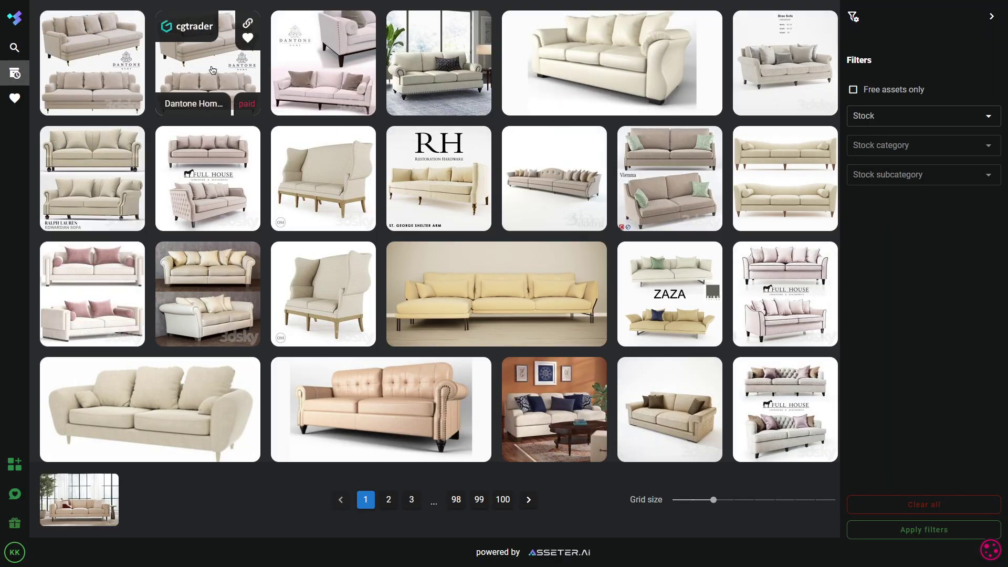
scroll(315, 210, down, 8)
scroll(475, 300, down, 3)
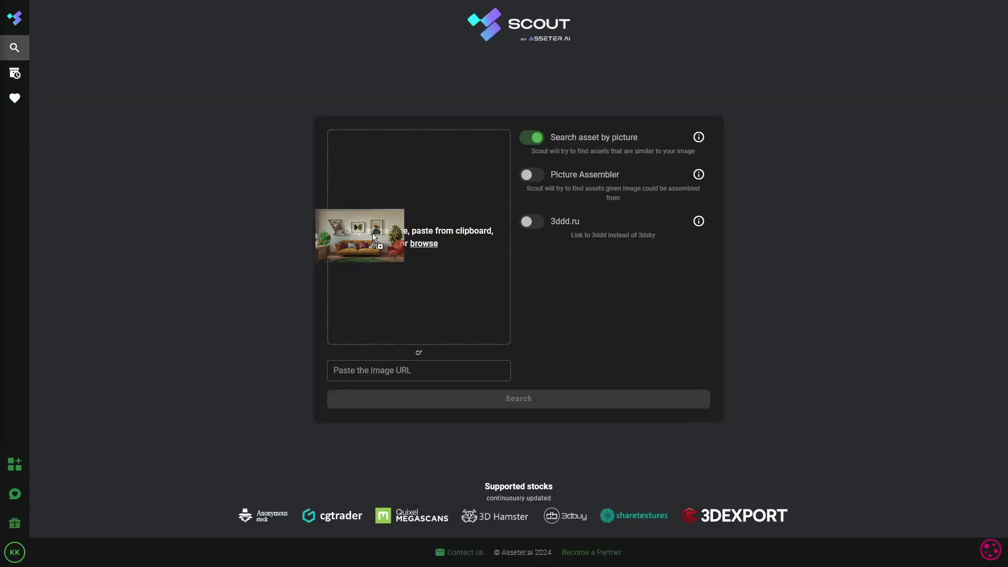
Search with the living room picture using Picture Assembler instead of the search by picture
drag(422, 235, 423, 237)
mouse_move(702, 181)
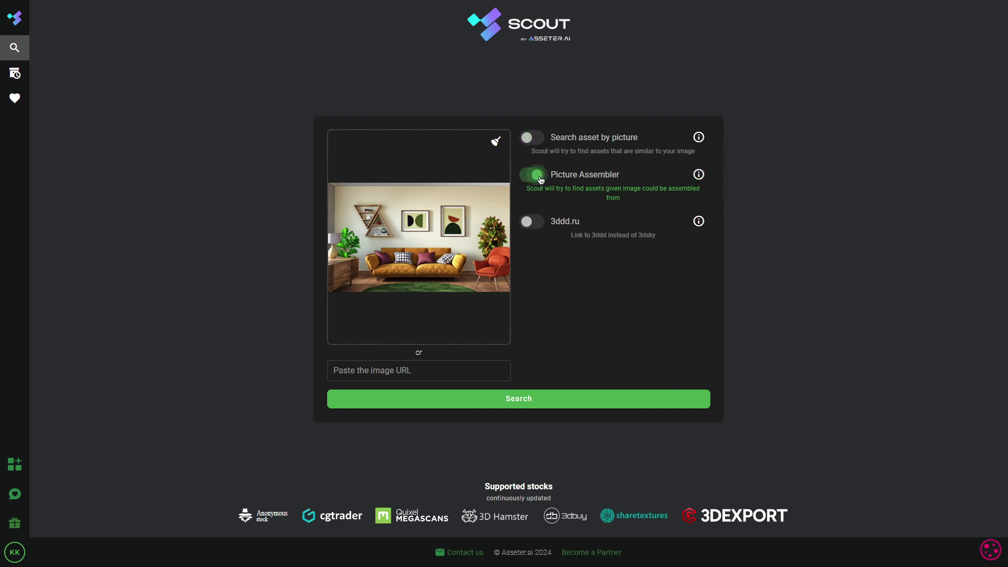
click(516, 404)
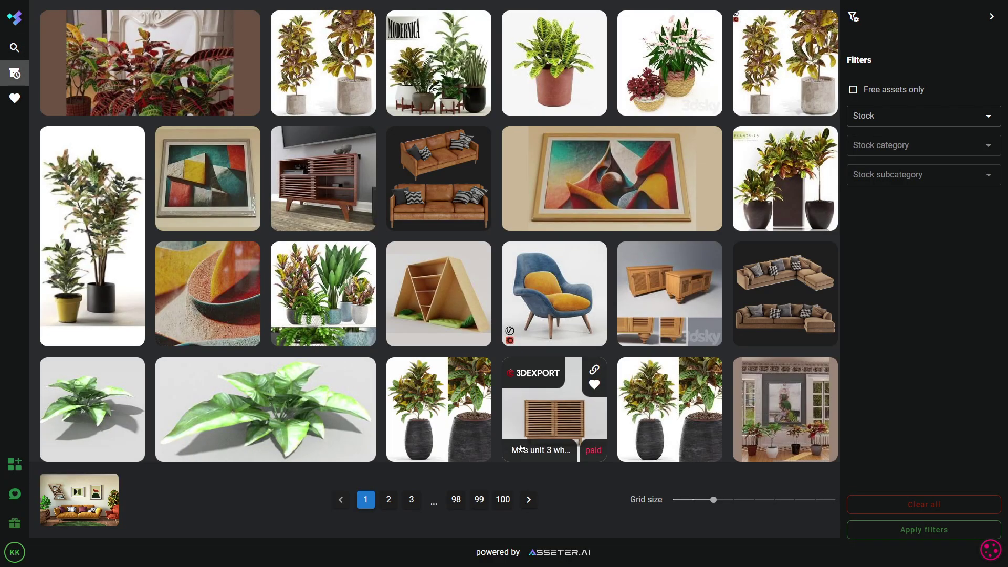
Examine the first page of Picture Assembler results and compare them with the living room reference picture
mouse_move(103, 487)
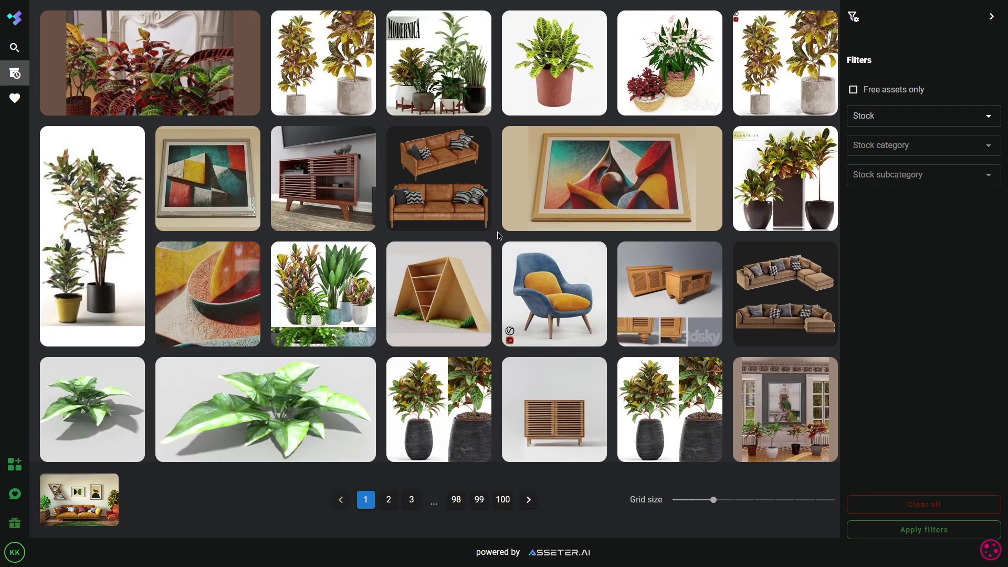
scroll(558, 230, down, 1)
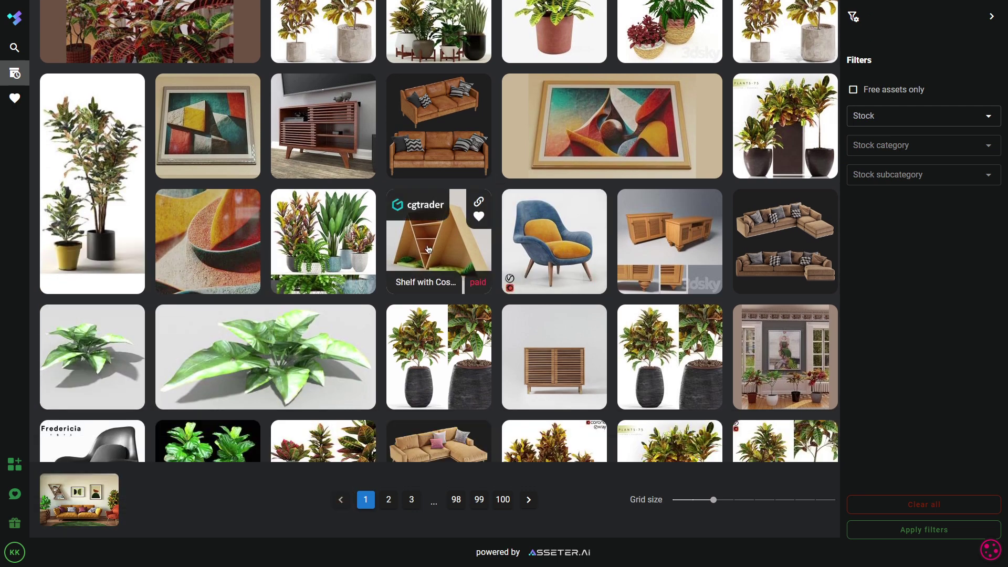
scroll(486, 283, down, 12)
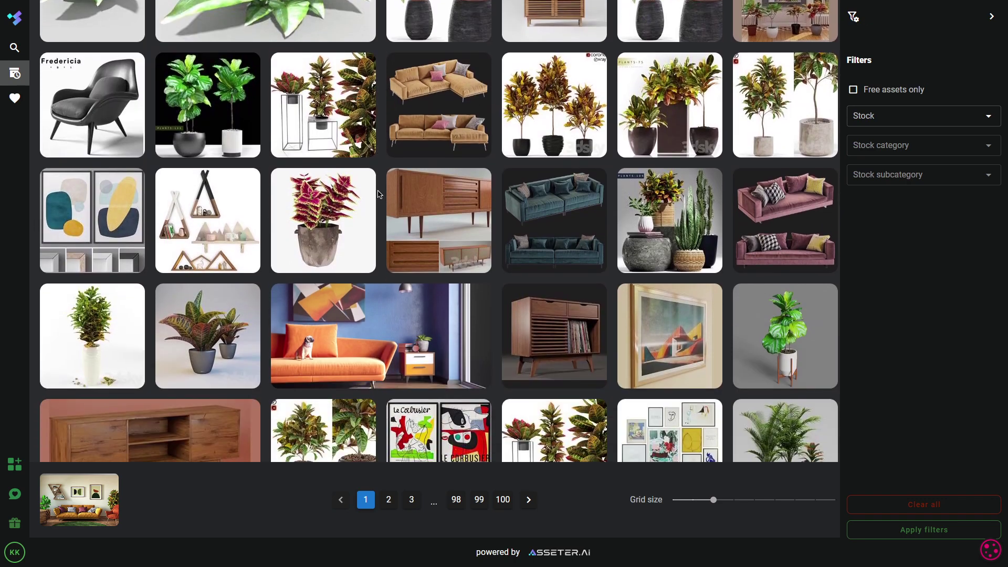
scroll(378, 203, down, 6)
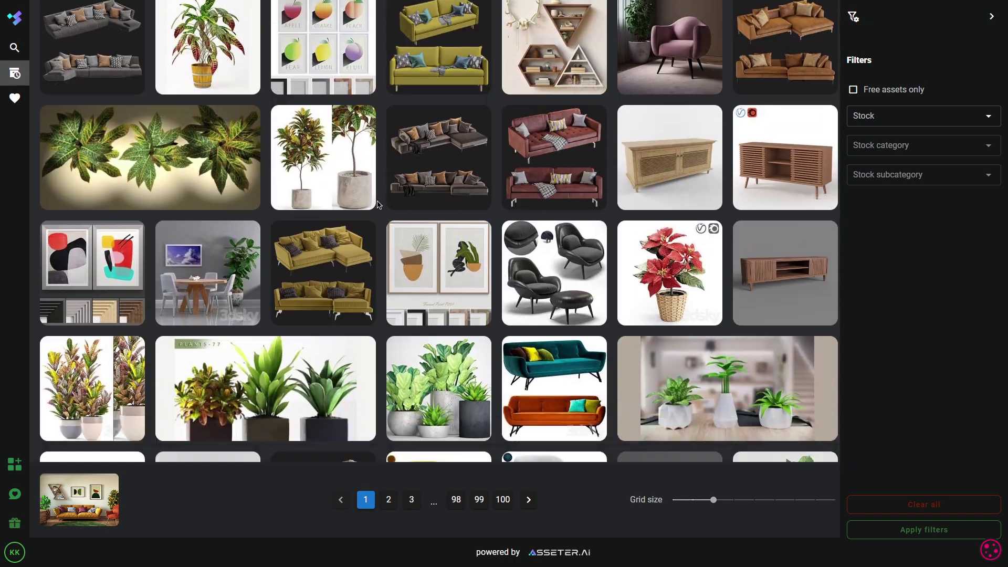
scroll(378, 202, down, 3)
mouse_move(66, 483)
scroll(378, 298, down, 6)
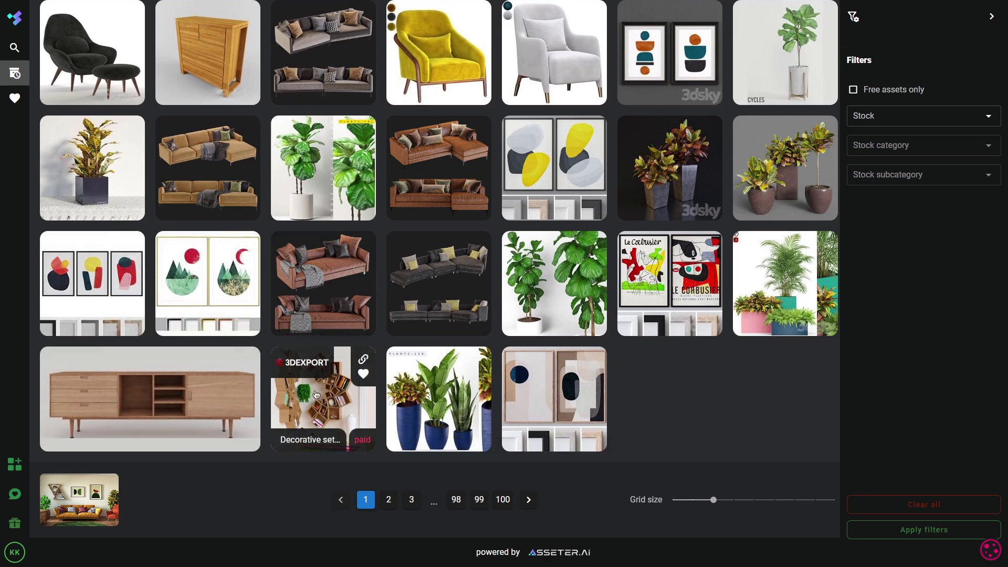
Browse page 2 of the living room results against the reference picture and return to page 1
click(389, 499)
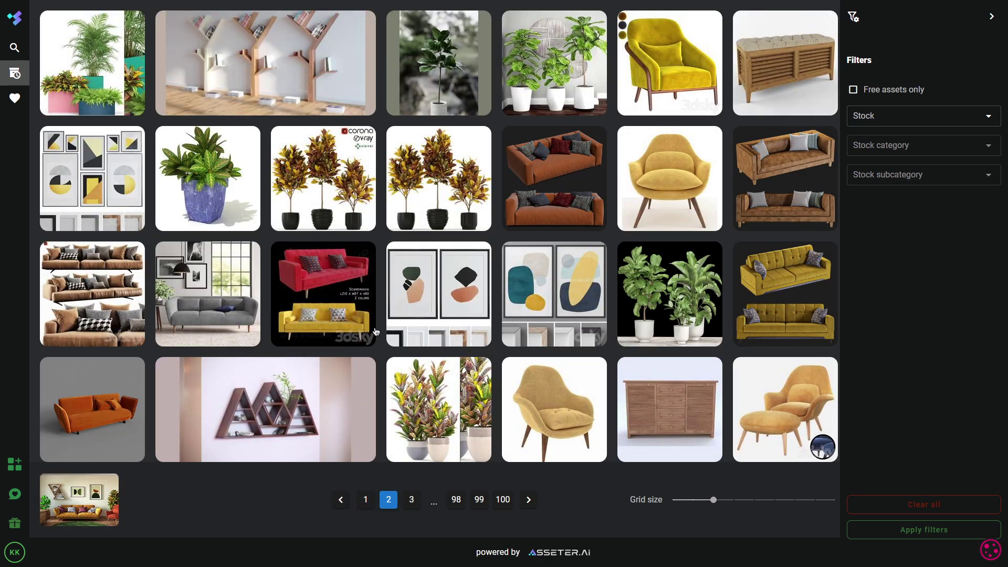
scroll(381, 333, down, 4)
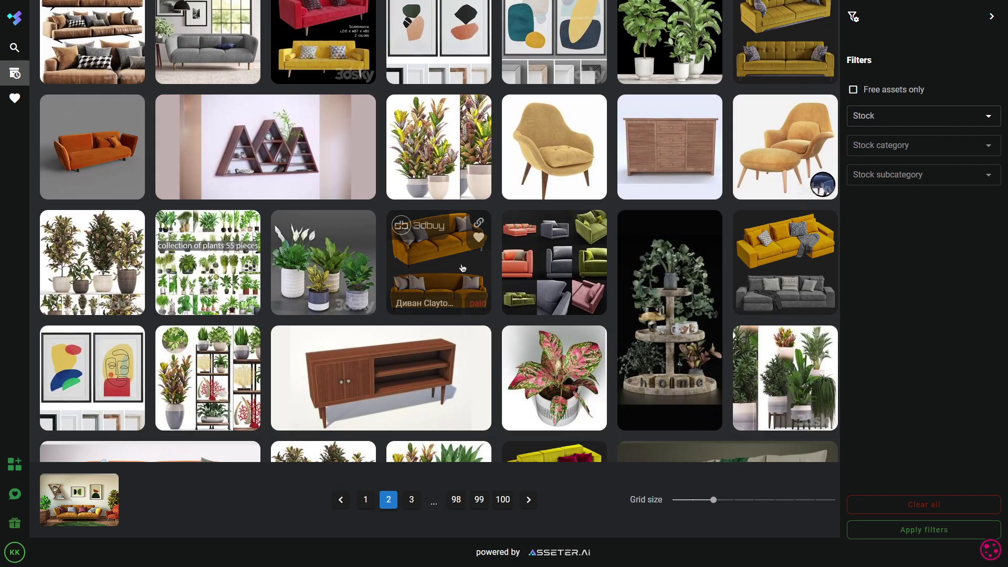
scroll(375, 272, down, 1)
scroll(345, 273, up, 2)
mouse_move(91, 500)
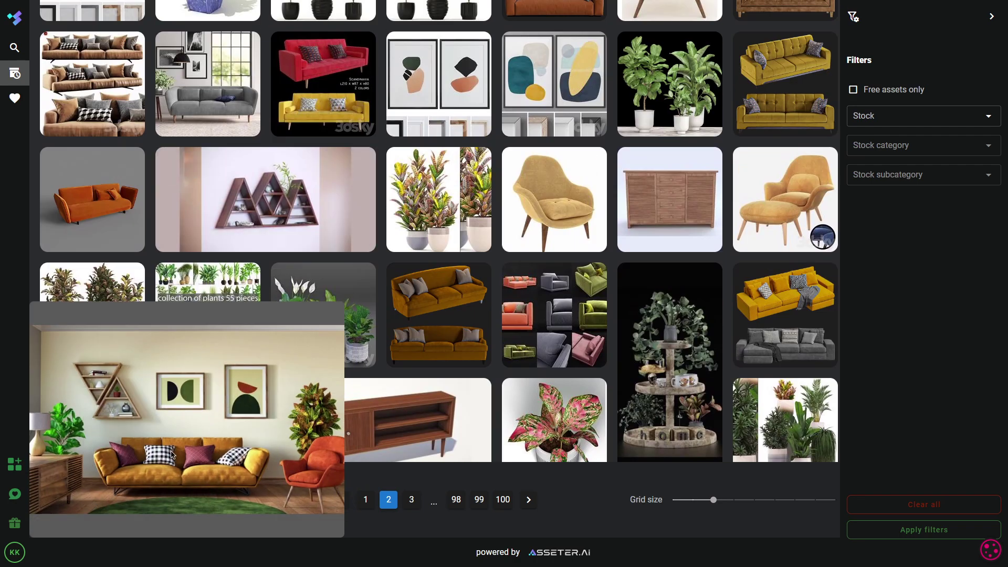
scroll(266, 289, down, 14)
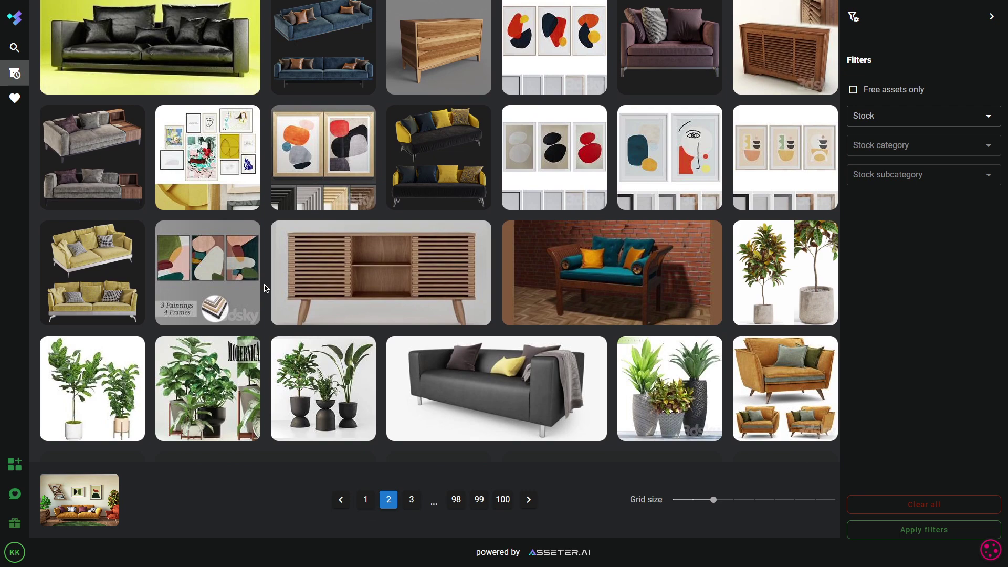
scroll(266, 289, down, 2)
click(366, 499)
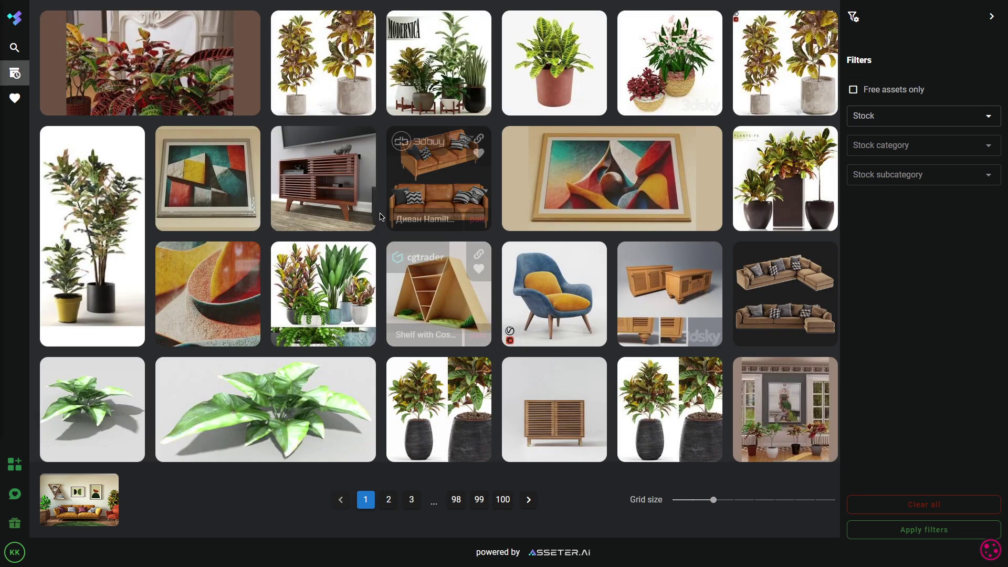
Filter the living room results by stock CGTrader and browse them, and switch the stock to 3DExport
click(955, 115)
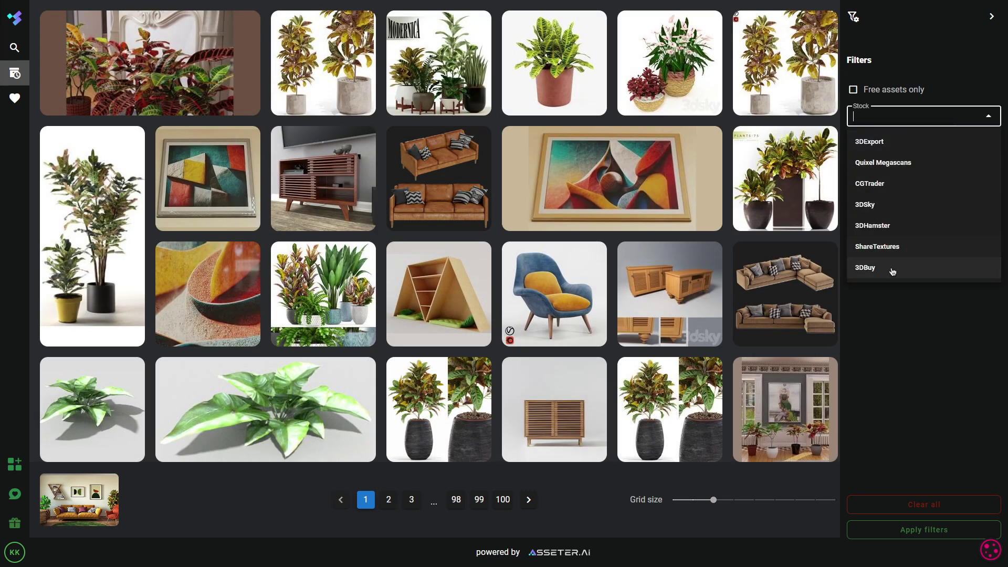
click(872, 183)
scroll(541, 294, down, 6)
scroll(539, 317, up, 5)
click(880, 114)
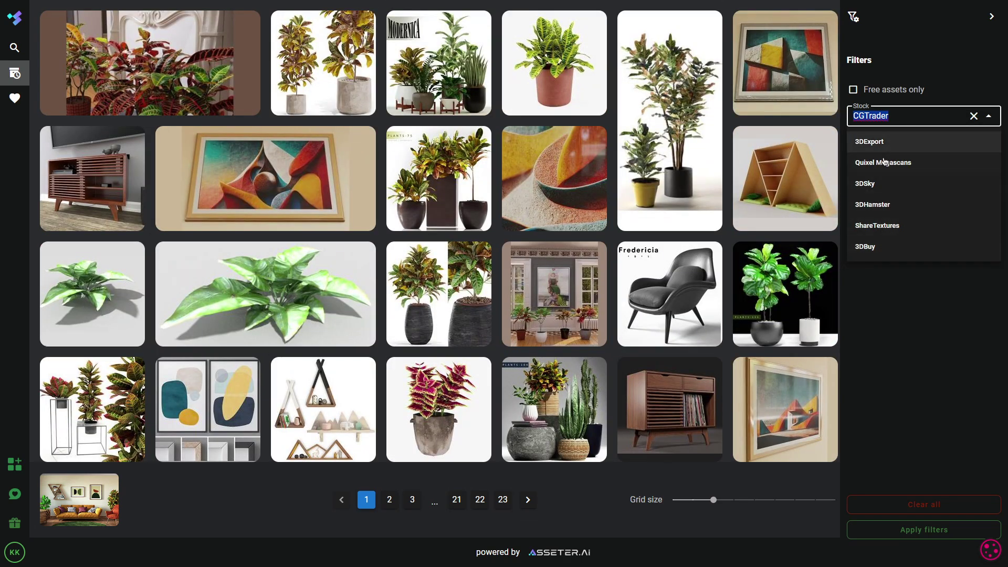
click(870, 141)
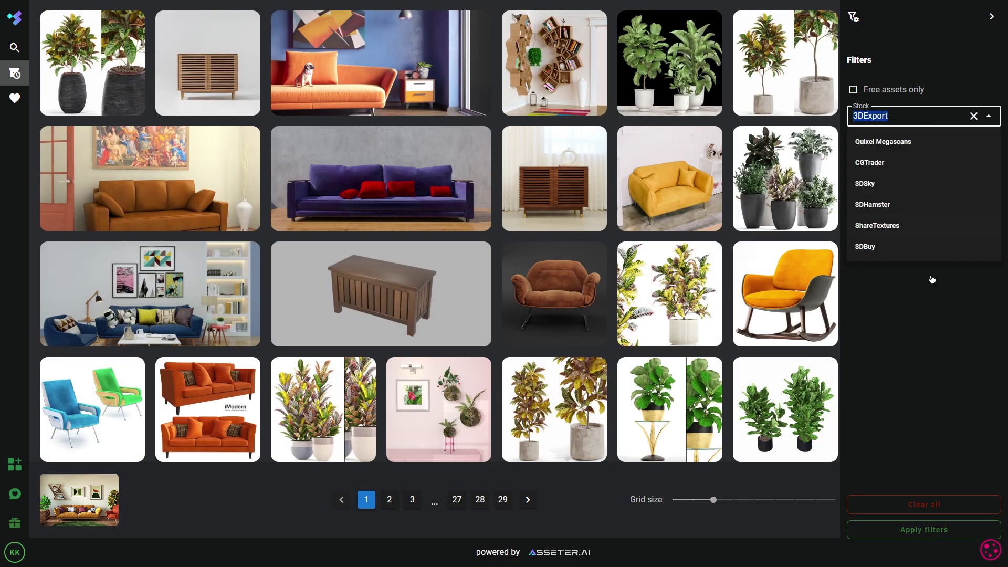
Clear the stock filter, browse the living room results restricted to free assets only, and lift that restriction
click(923, 504)
click(853, 89)
click(923, 529)
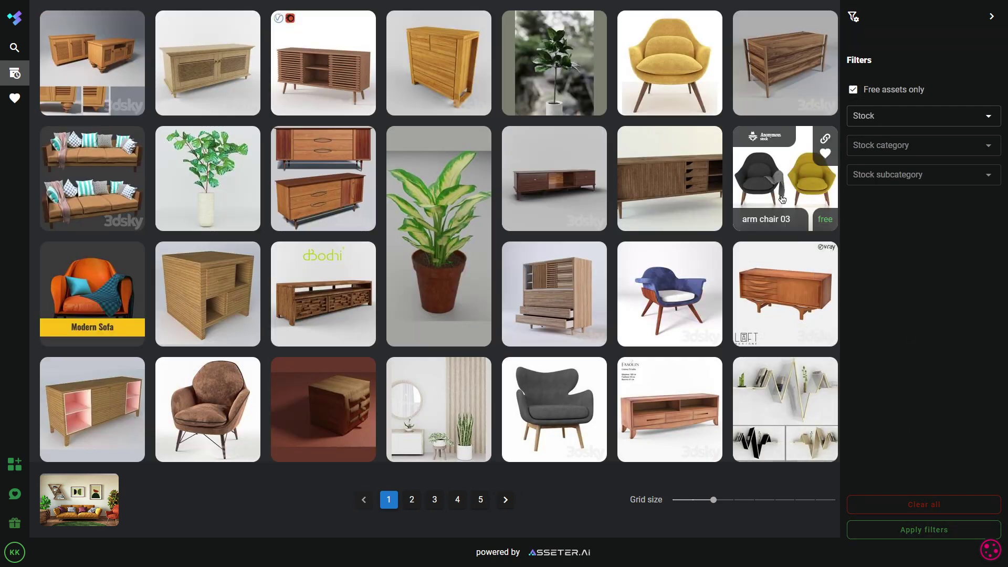
scroll(434, 343, down, 7)
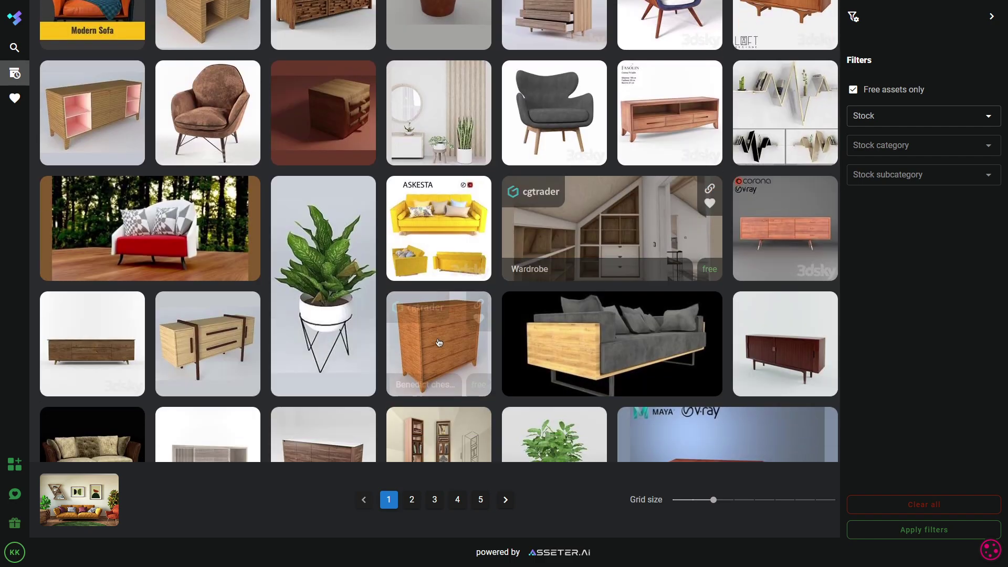
scroll(434, 343, down, 9)
scroll(514, 292, up, 15)
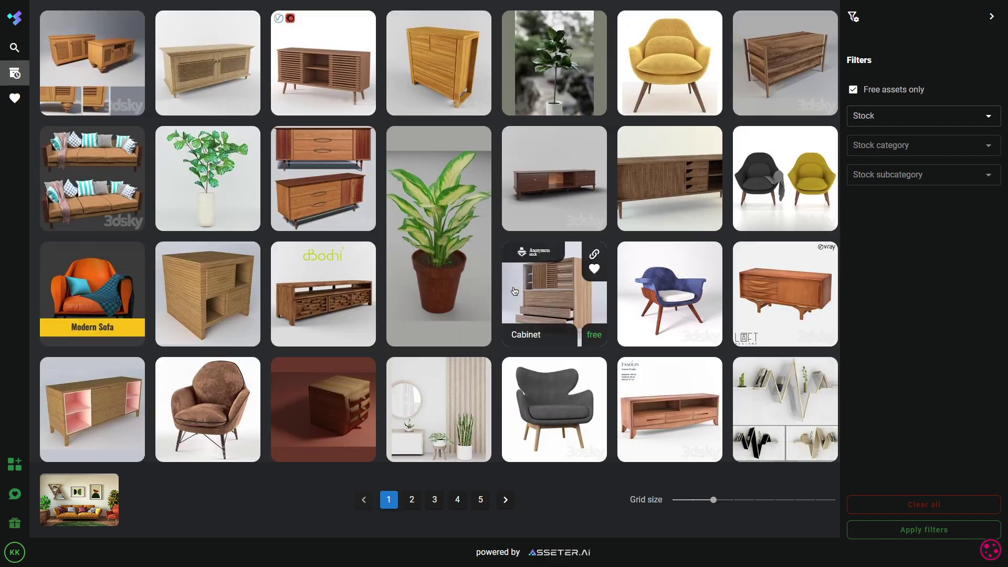
click(854, 89)
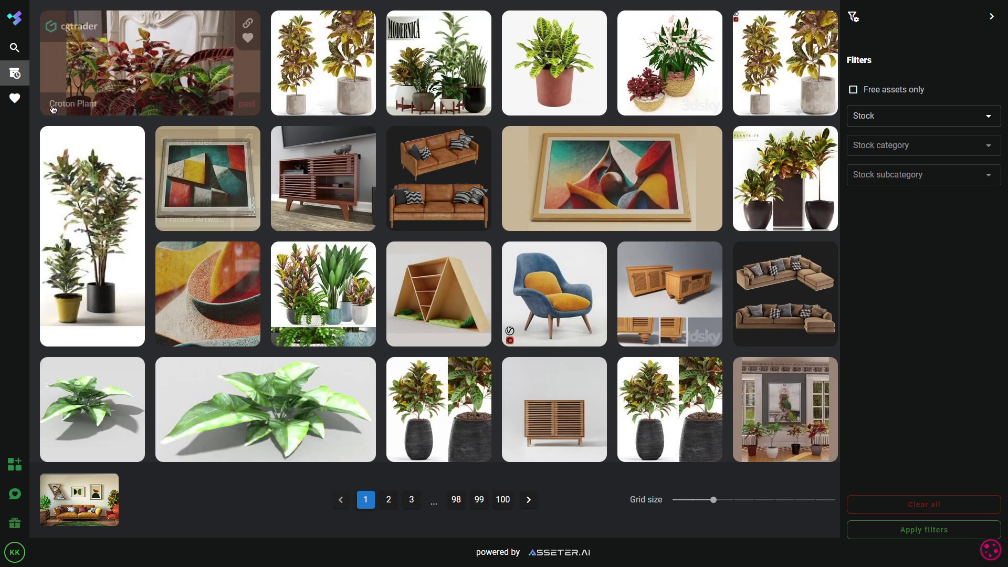
Open the favourites and copy the link of the CGTrader rifle "PLA New service…" in the Guns list
click(15, 98)
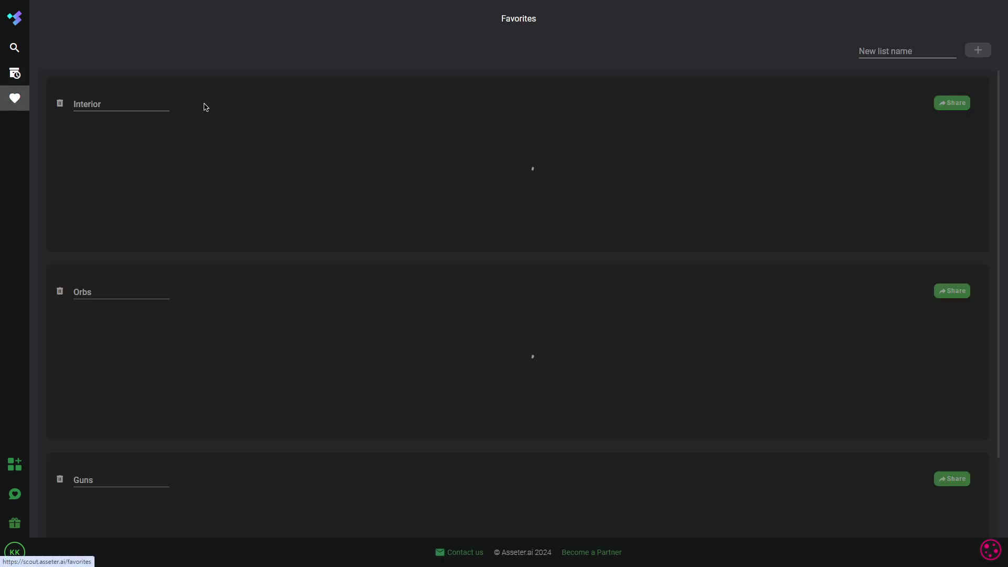
scroll(546, 246, down, 2)
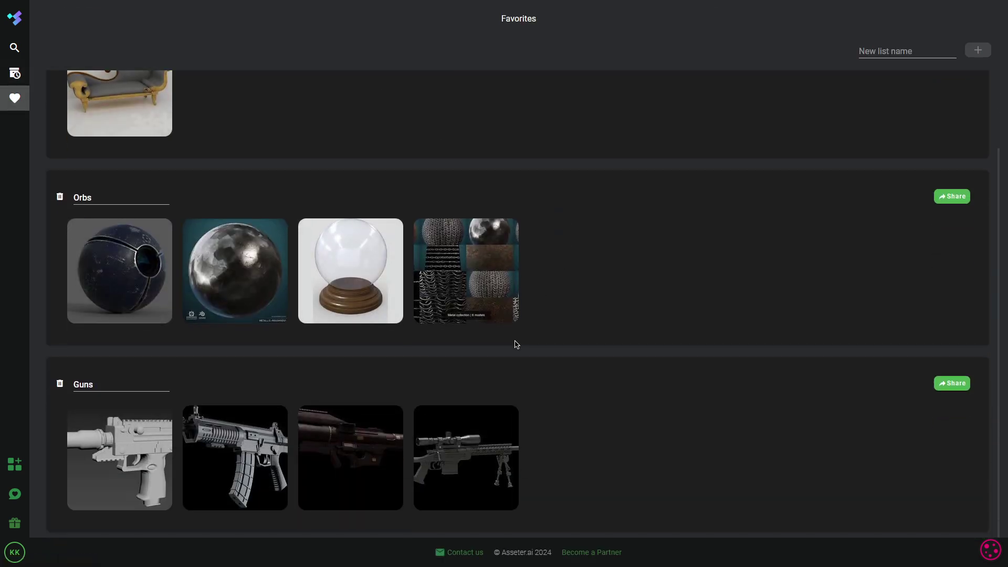
mouse_move(241, 448)
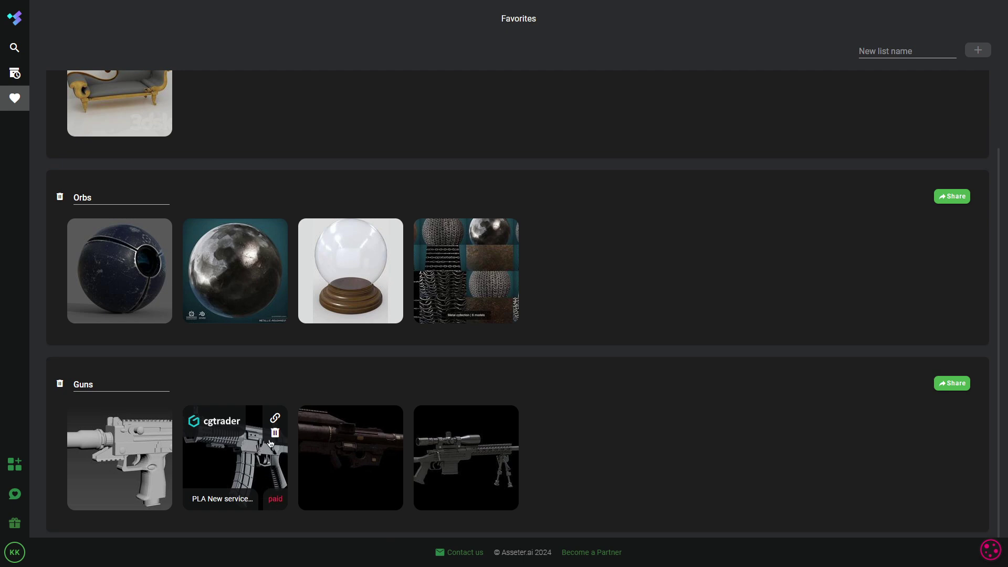
click(275, 419)
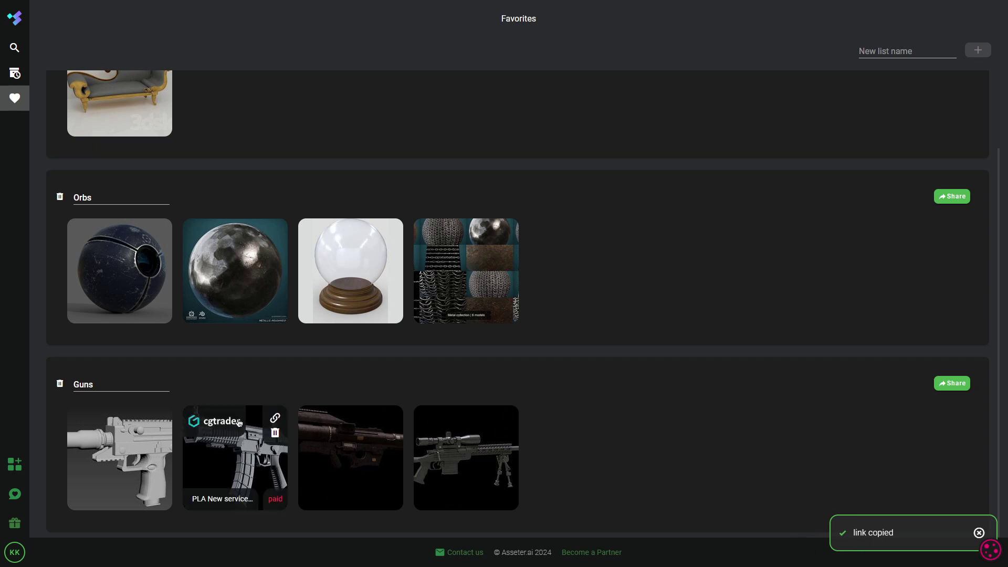
Return to the living room results and add the swoon_velvet armchair to a new favourites list whose name starts with "Room_"
click(15, 73)
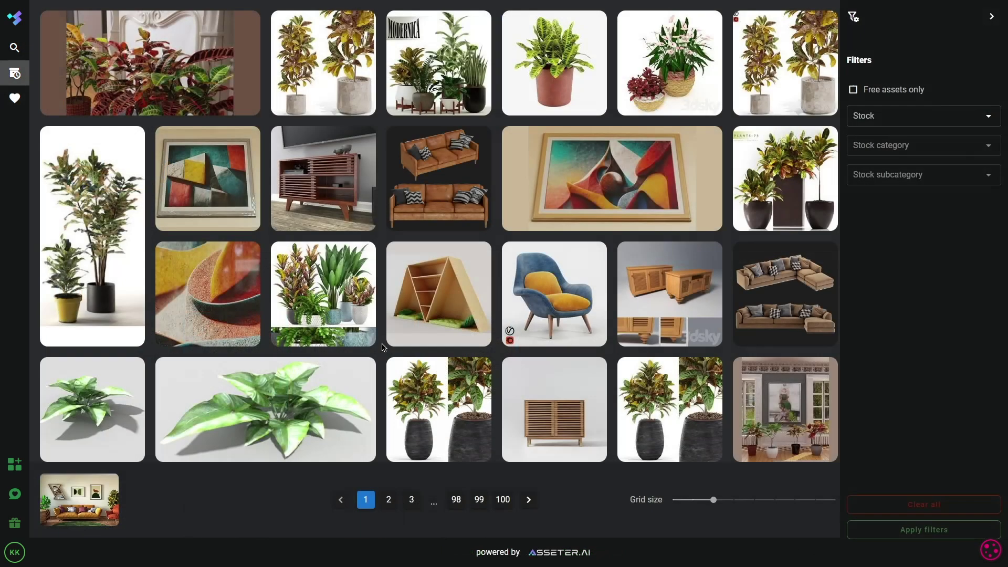
mouse_move(564, 284)
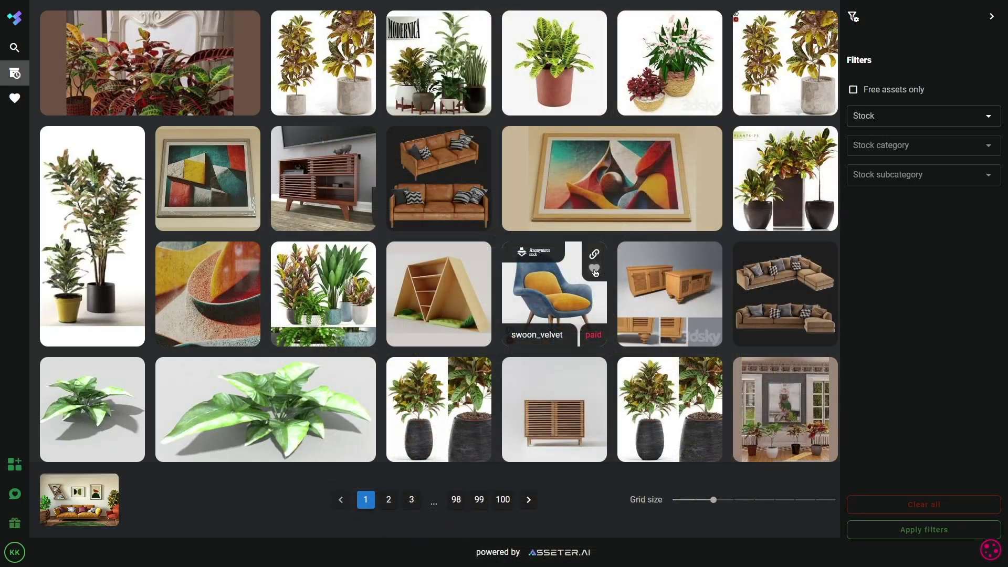
click(624, 259)
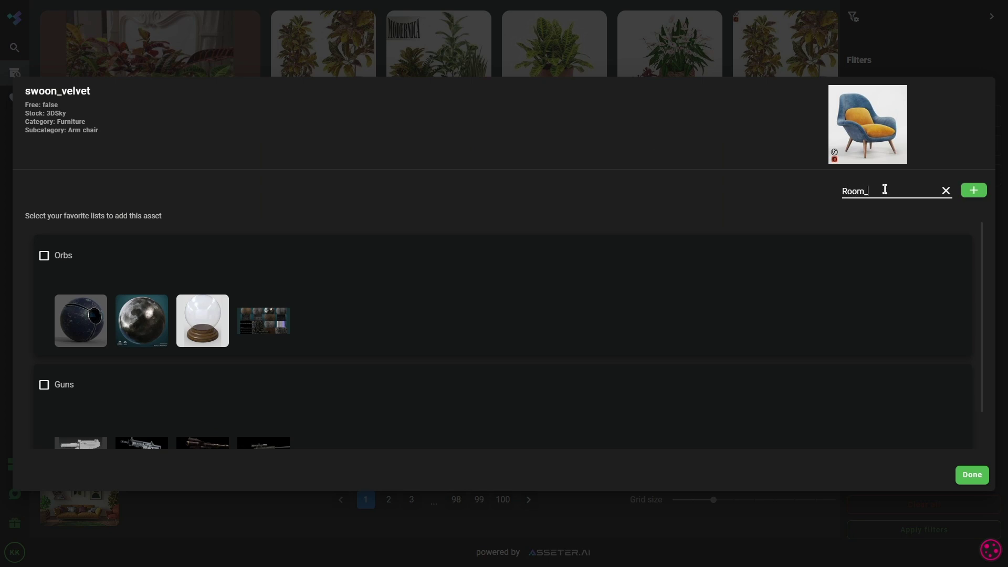
click(967, 192)
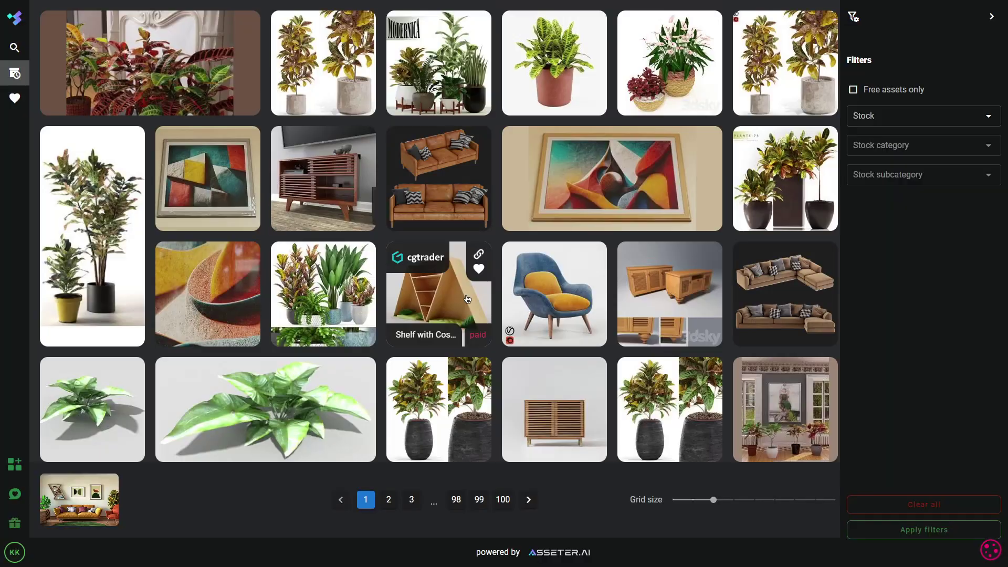
Browse page 1 of the living room results and compare the assets with the enlarged reference picture
scroll(497, 341, down, 15)
scroll(496, 341, up, 10)
scroll(496, 341, down, 15)
scroll(496, 340, up, 6)
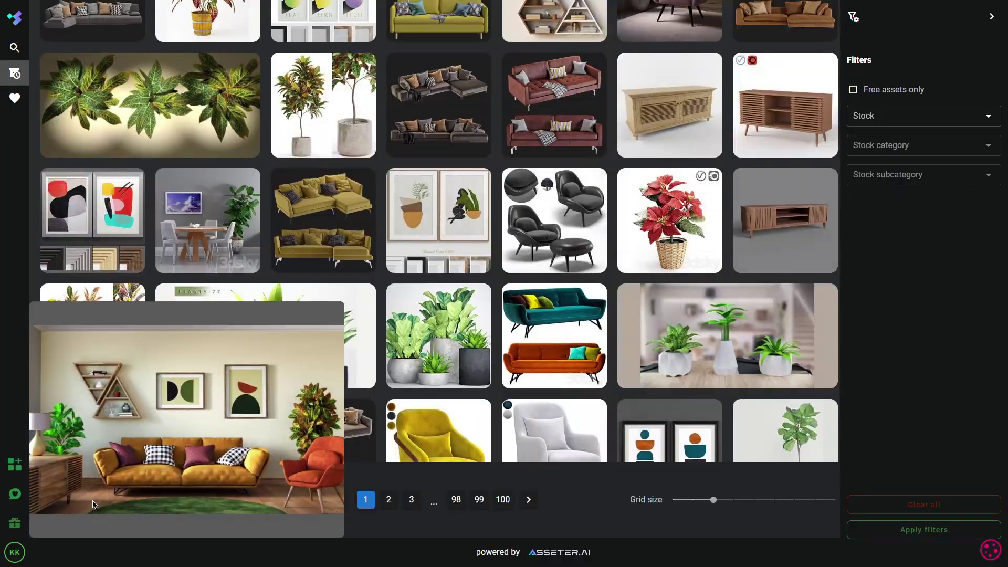
click(824, 196)
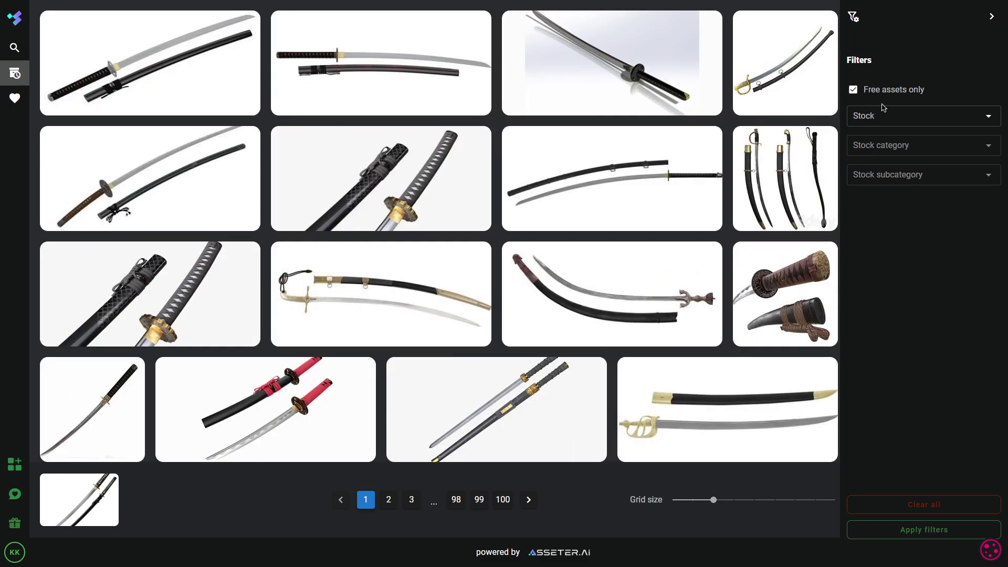
Restrict the katana search results to free assets only and browse the matching swords
click(924, 530)
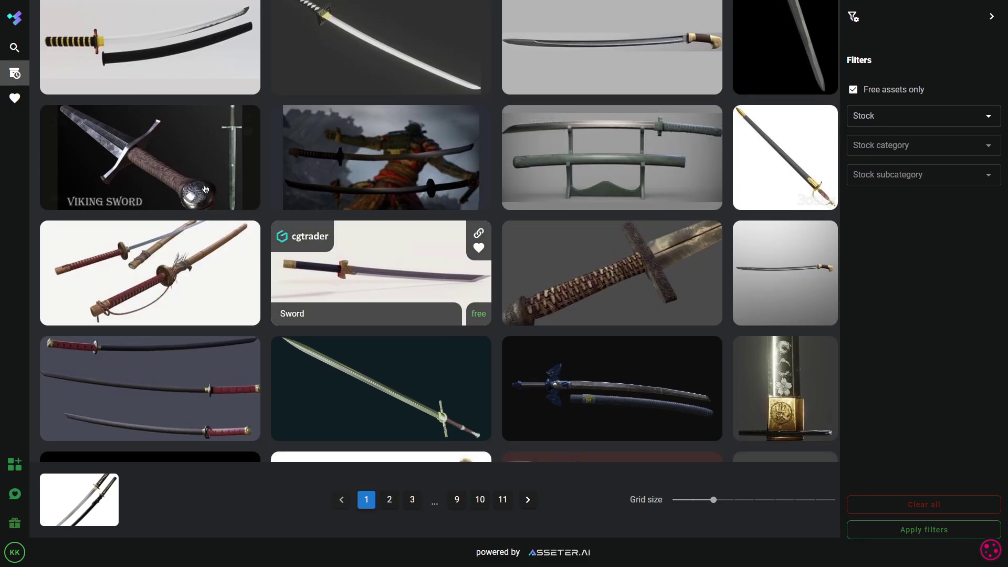
scroll(412, 281, down, 15)
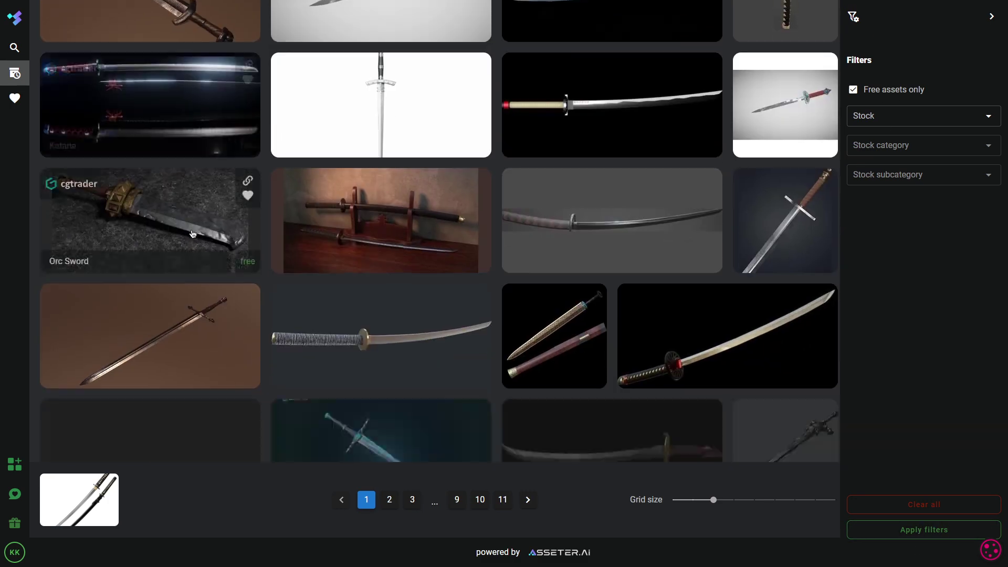
scroll(739, 256, down, 7)
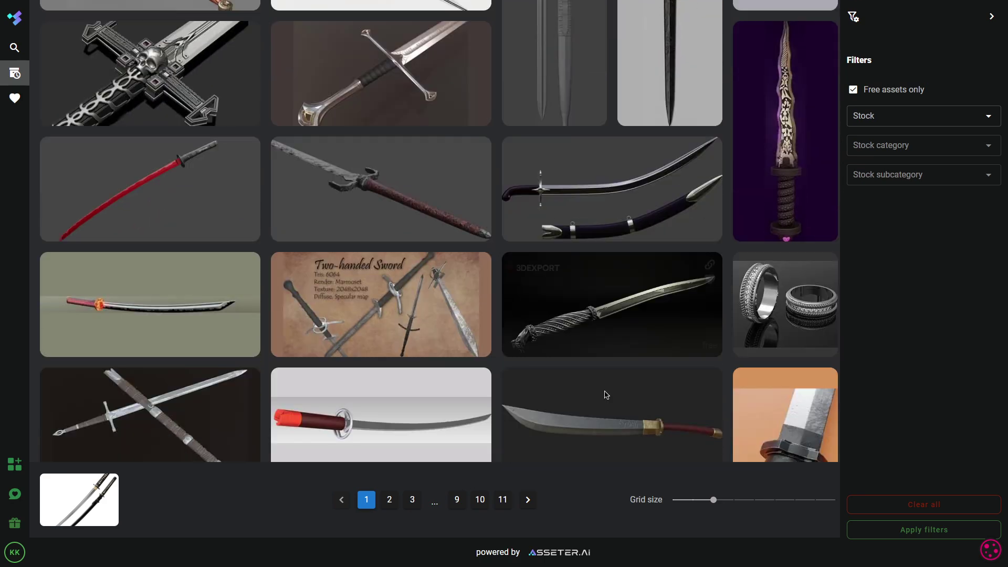
mouse_move(713, 500)
mouse_down()
mouse_move(691, 501)
mouse_move(815, 499)
mouse_move(701, 501)
mouse_move(713, 500)
mouse_up()
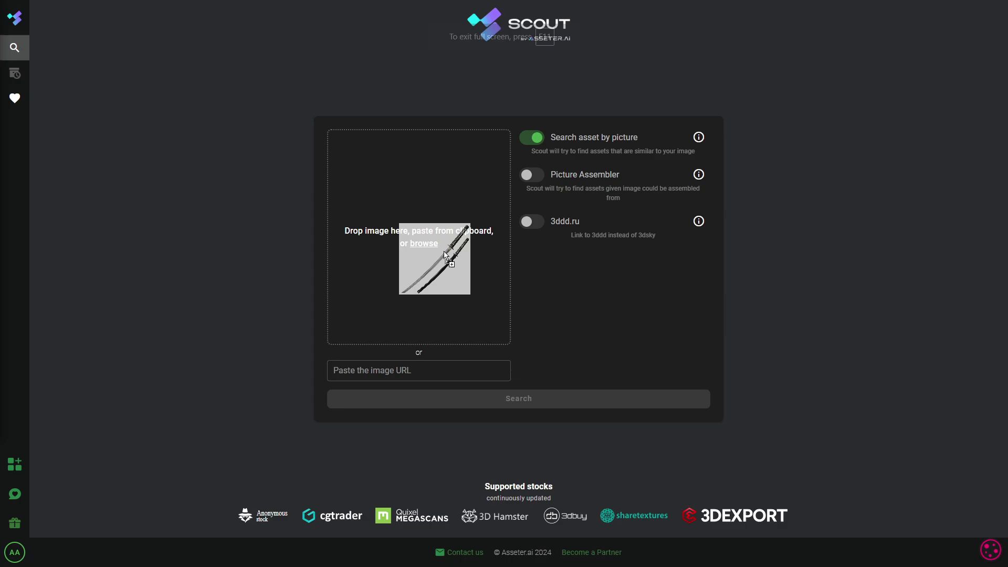
Run an asset search by picture with the katana image and dismiss the favourites introduction
drag(449, 258, 453, 259)
click(561, 398)
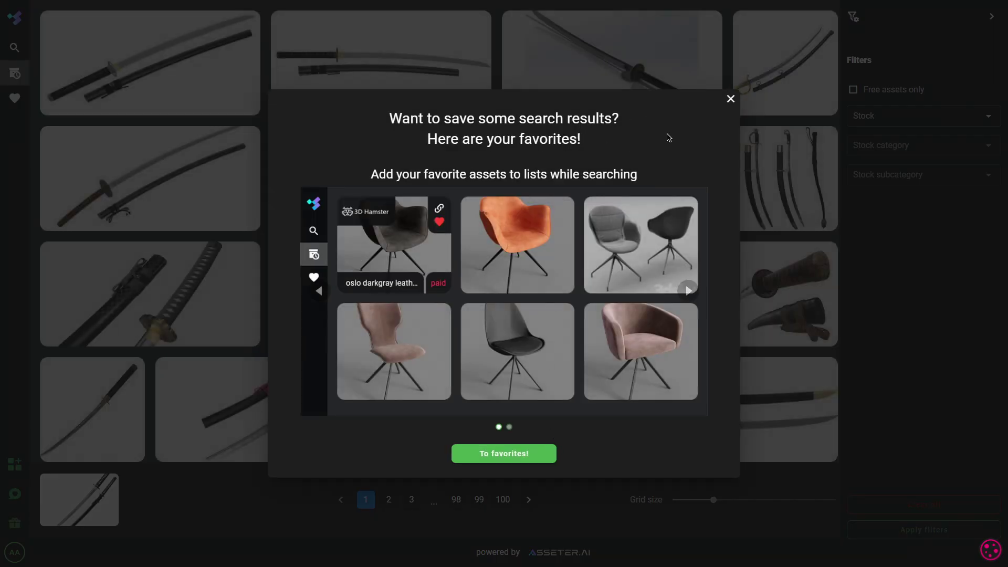
click(728, 100)
Try to restrict the katana results to free assets only and choose to upgrade the plan
click(853, 89)
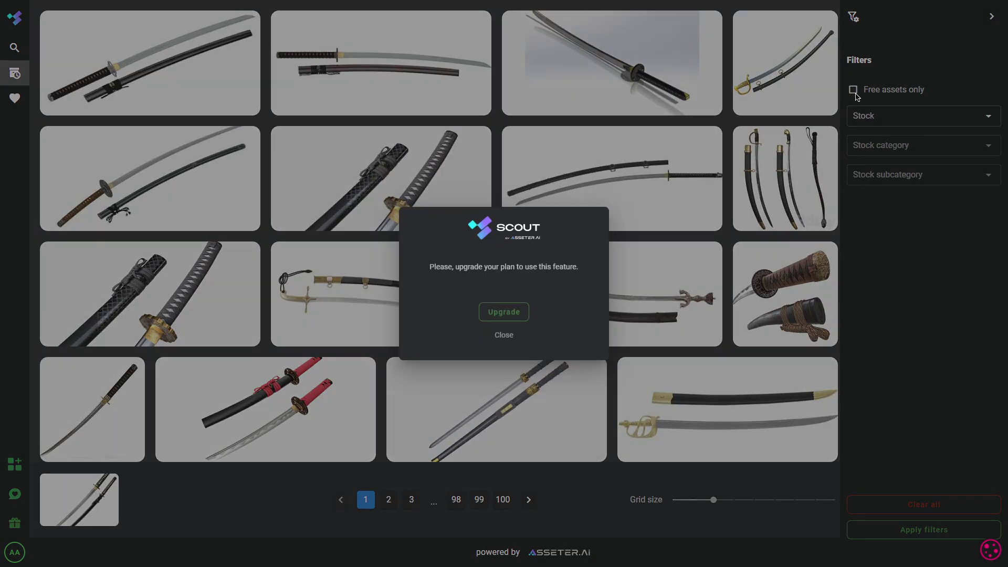
click(850, 100)
click(855, 91)
click(506, 313)
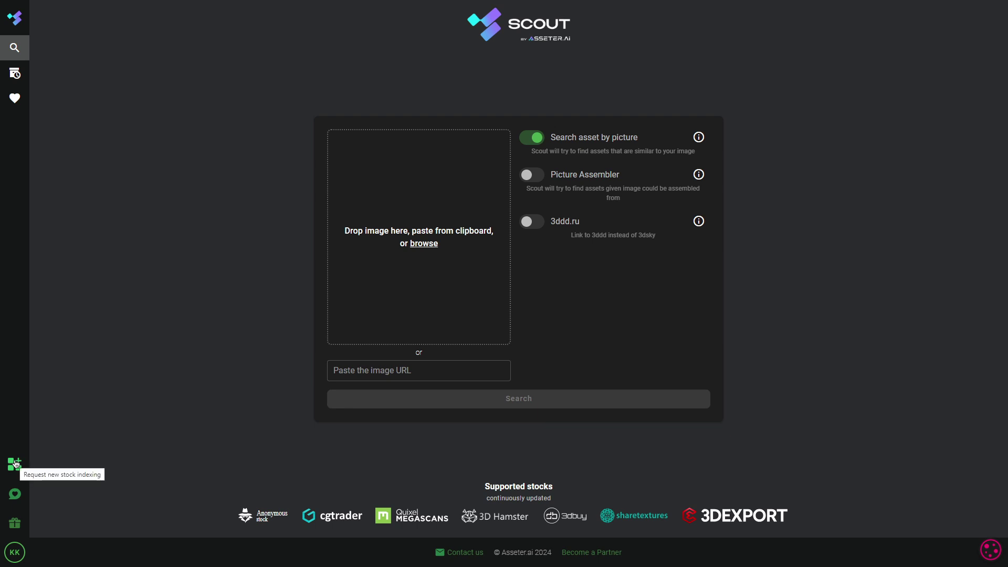
Open the request form for indexing a new stock, view its website field, and close it without submitting
click(16, 464)
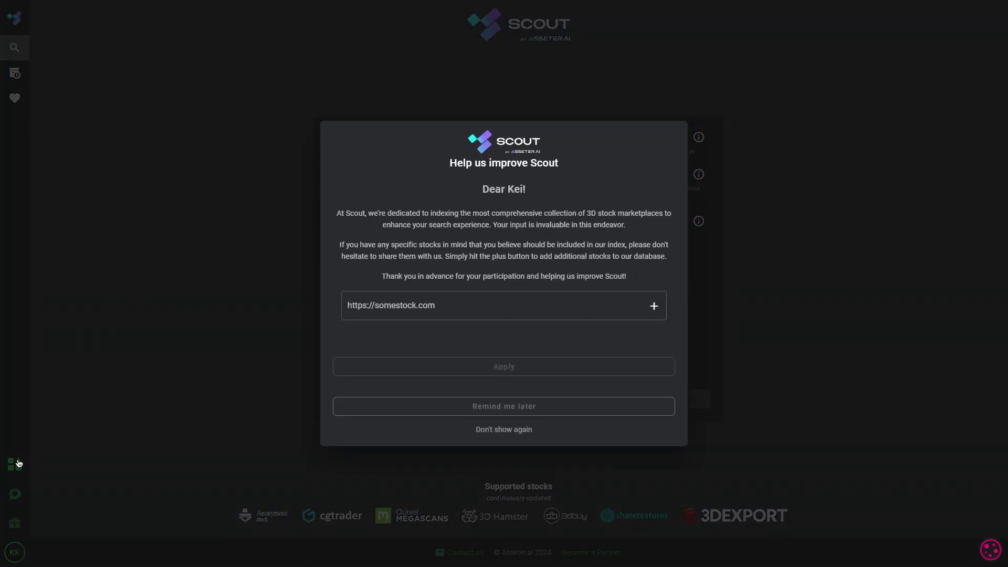
click(440, 303)
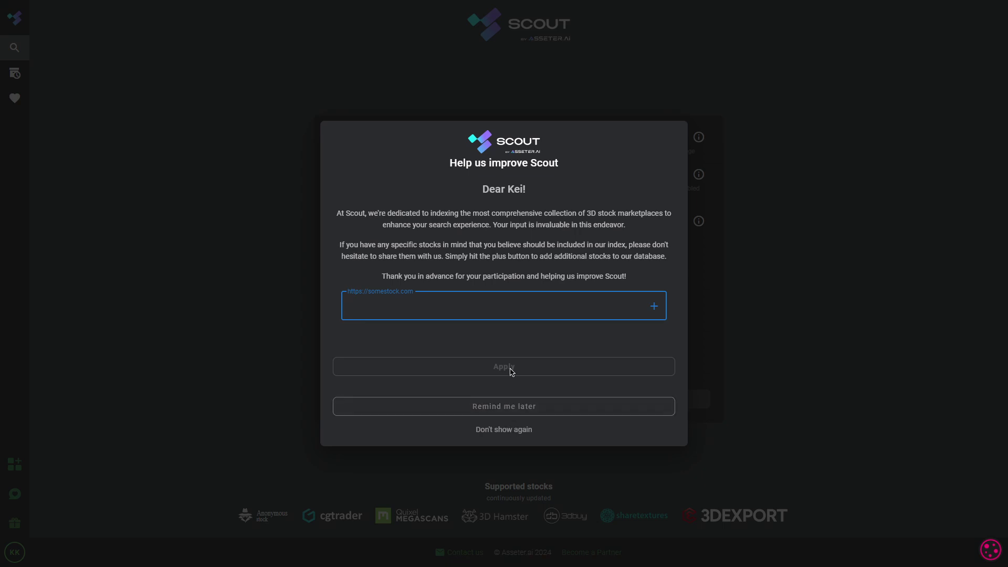
click(257, 336)
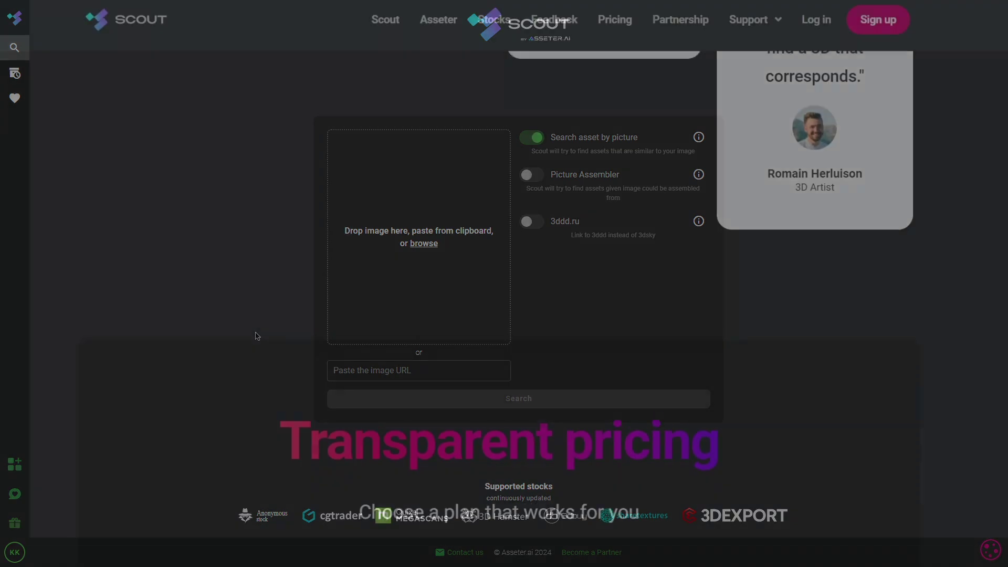
Examine the prices and included features of the Free, Daily, Supporter and Pro plans on the Scout website
scroll(525, 310, down, 3)
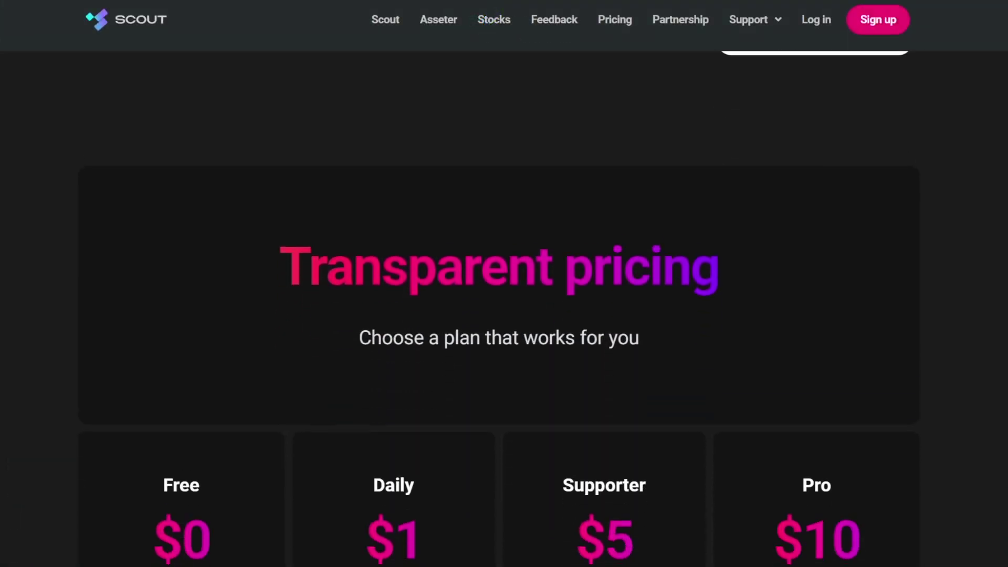
scroll(504, 310, down, 2)
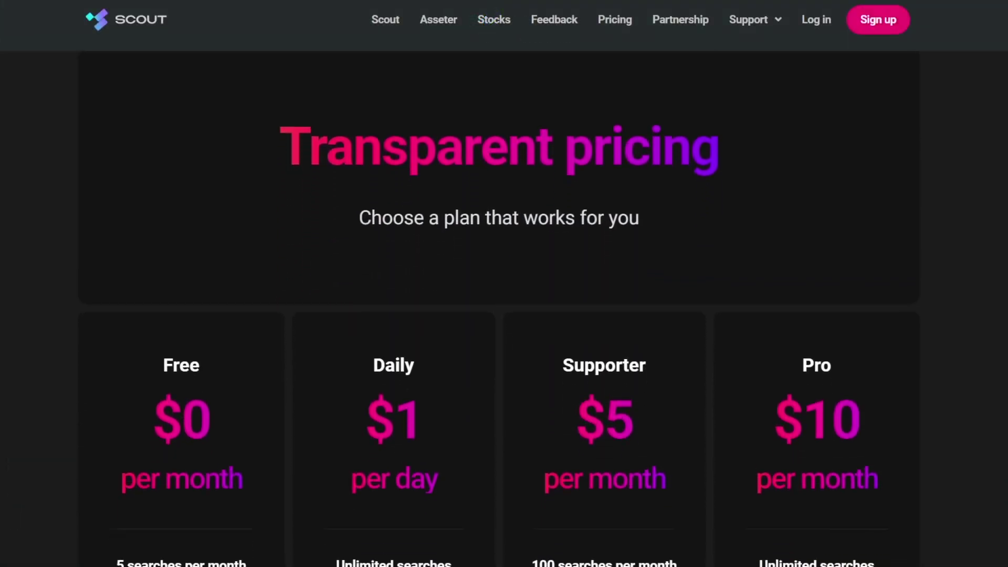
scroll(504, 310, down, 1)
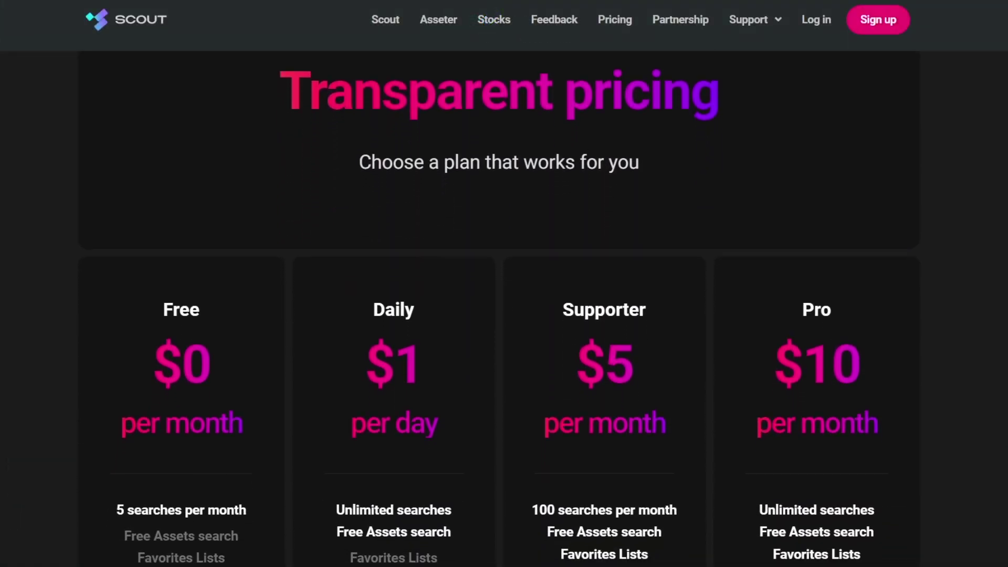
scroll(504, 310, down, 1)
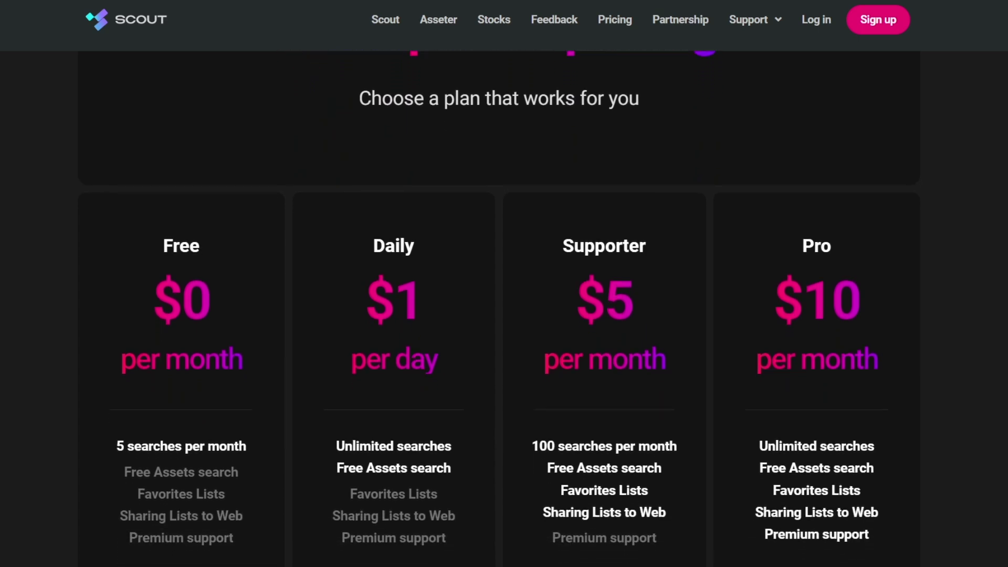
scroll(504, 310, down, 1)
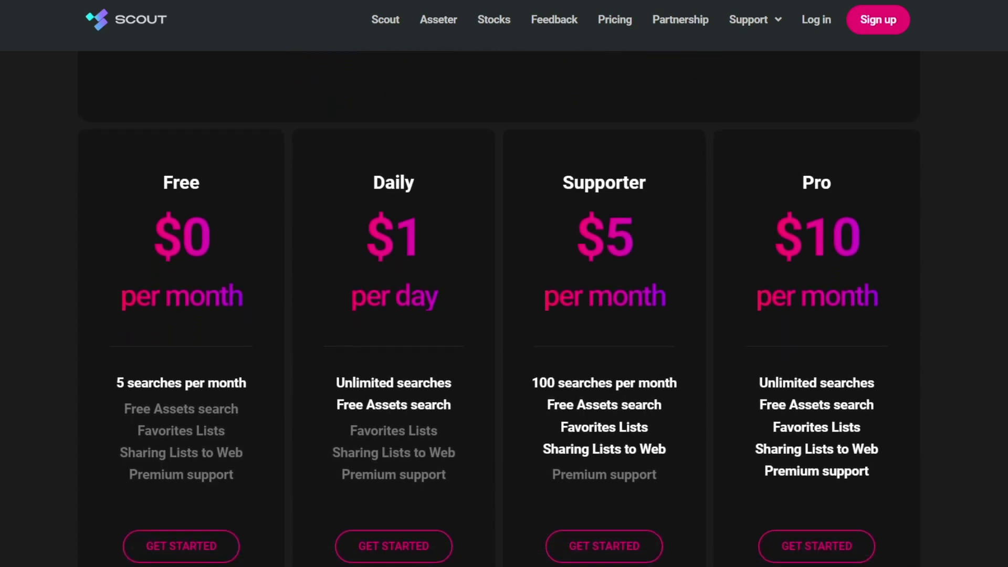
scroll(504, 310, down, 1)
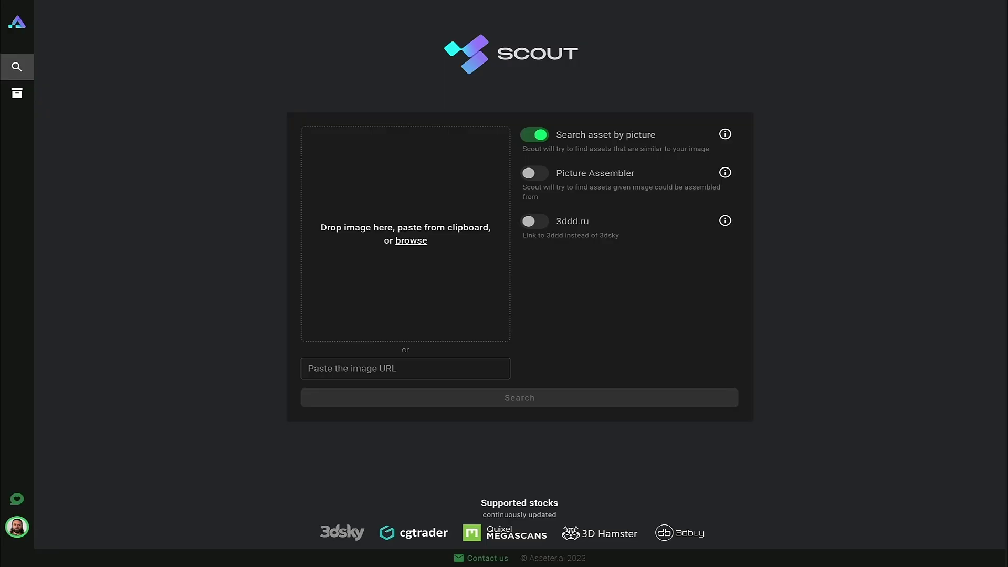
Search for assets similar to the tuk-tuk picture and view the matching vehicles
key(space)
key(space)
key(Return)
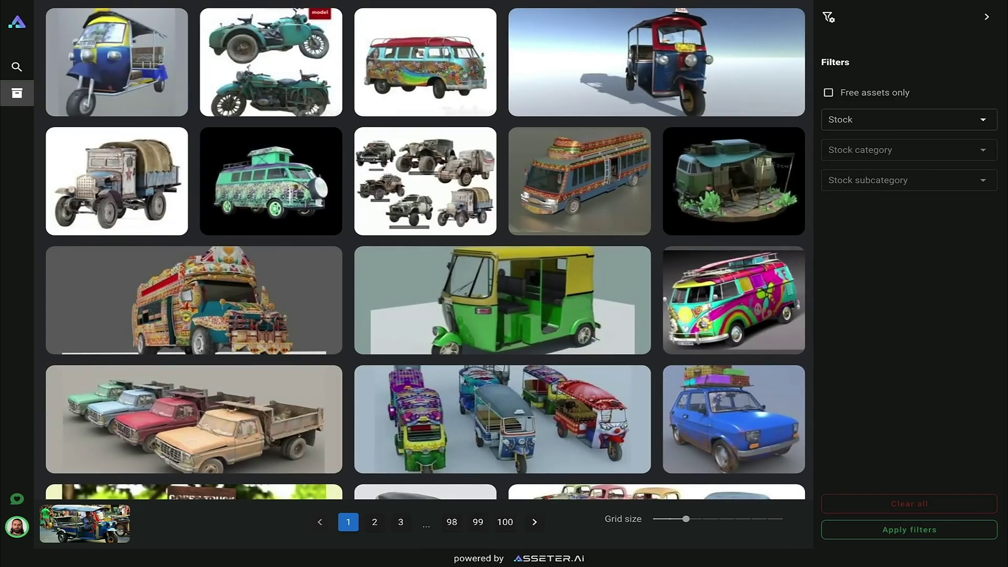
click(790, 19)
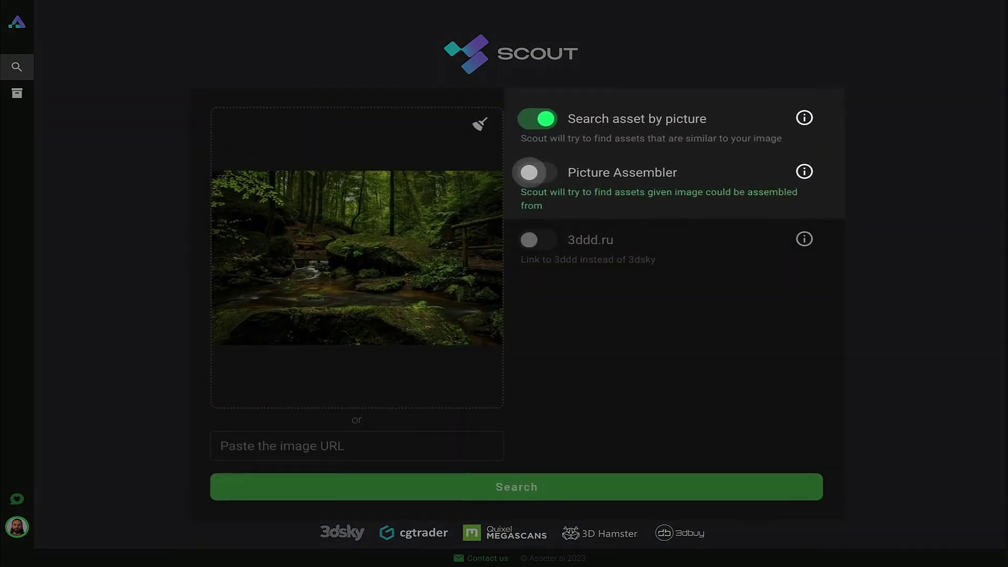
Search the forest stream picture with Picture Assembler enabled and browse the assets it could be assembled from
click(530, 173)
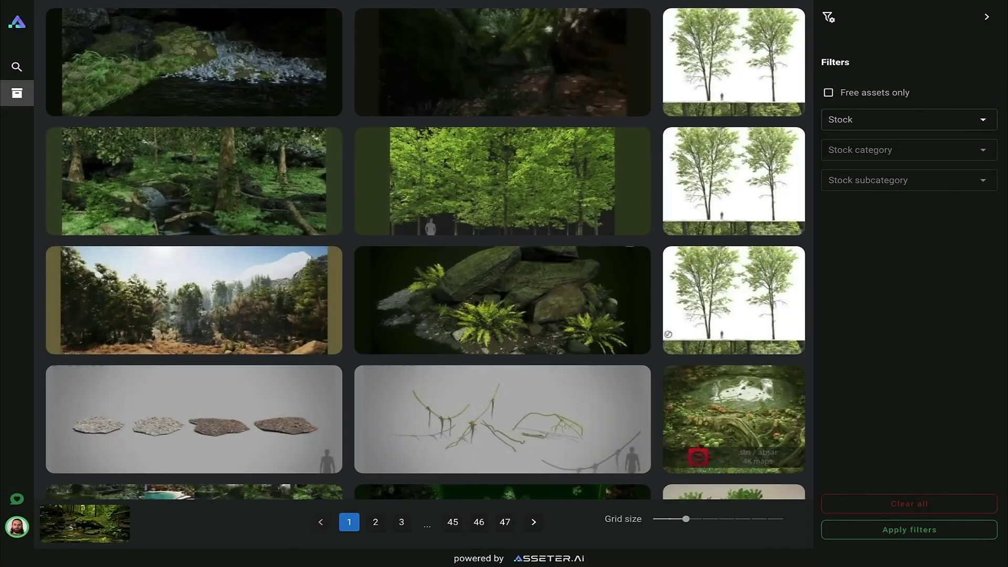
scroll(424, 254, down, 4)
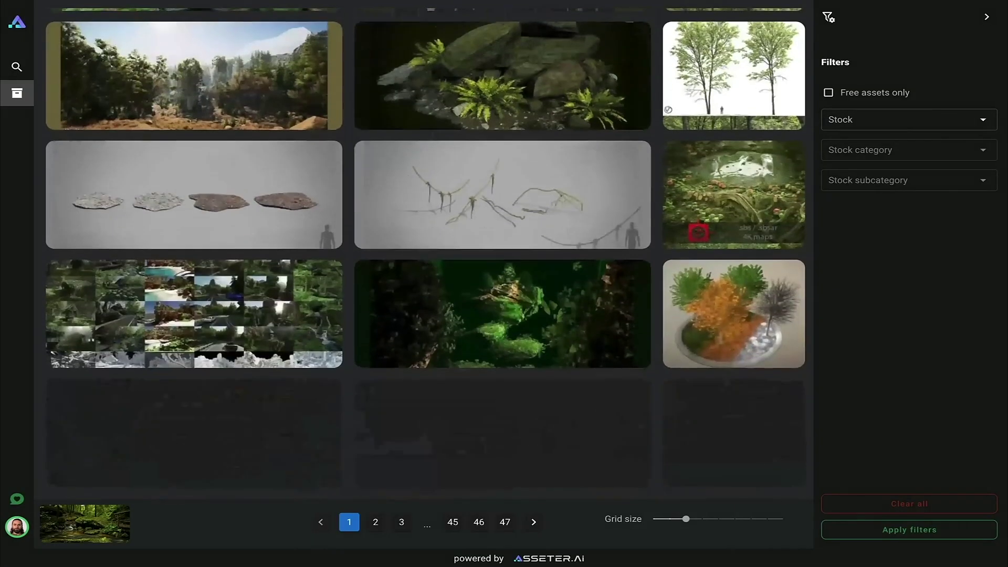
scroll(423, 253, down, 4)
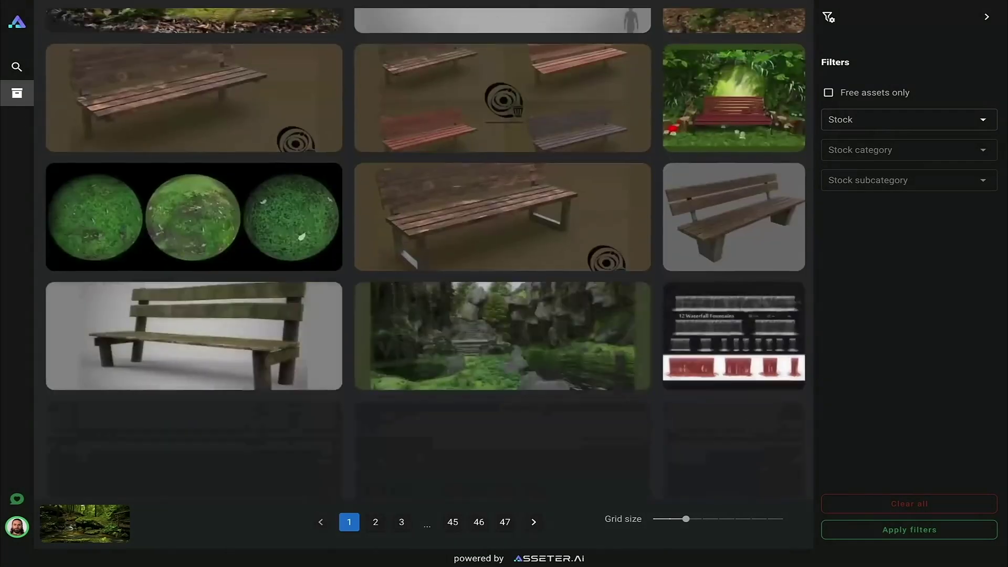